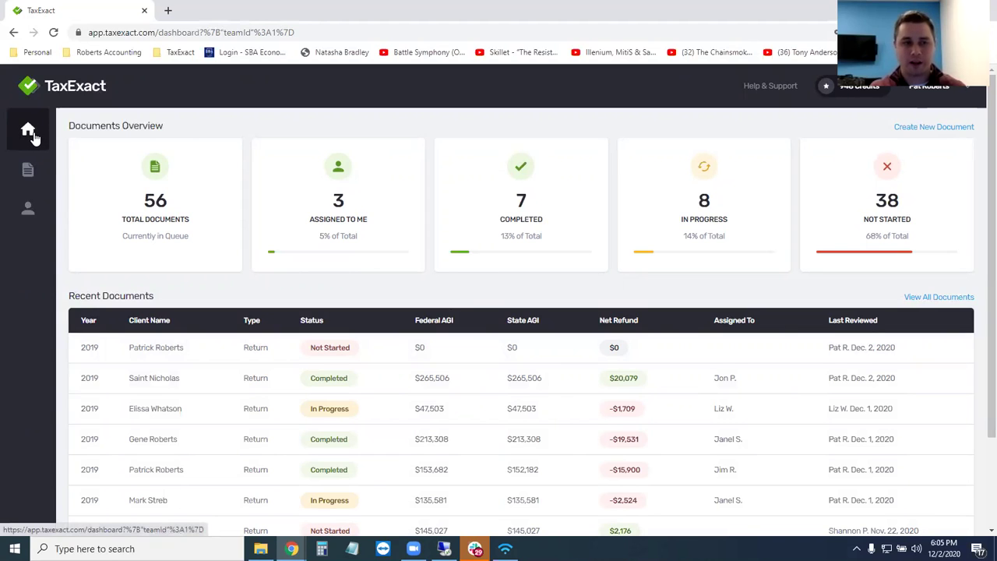
Review the dashboard's Documents Overview counts for total, assigned, completed, in-progress and not-started documents
left_click(30, 131)
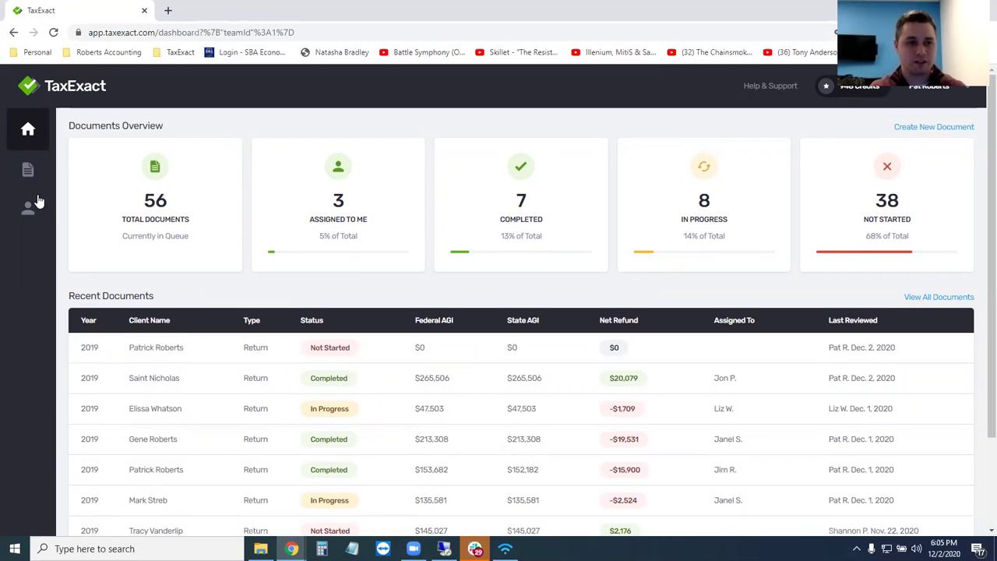
left_click(28, 176)
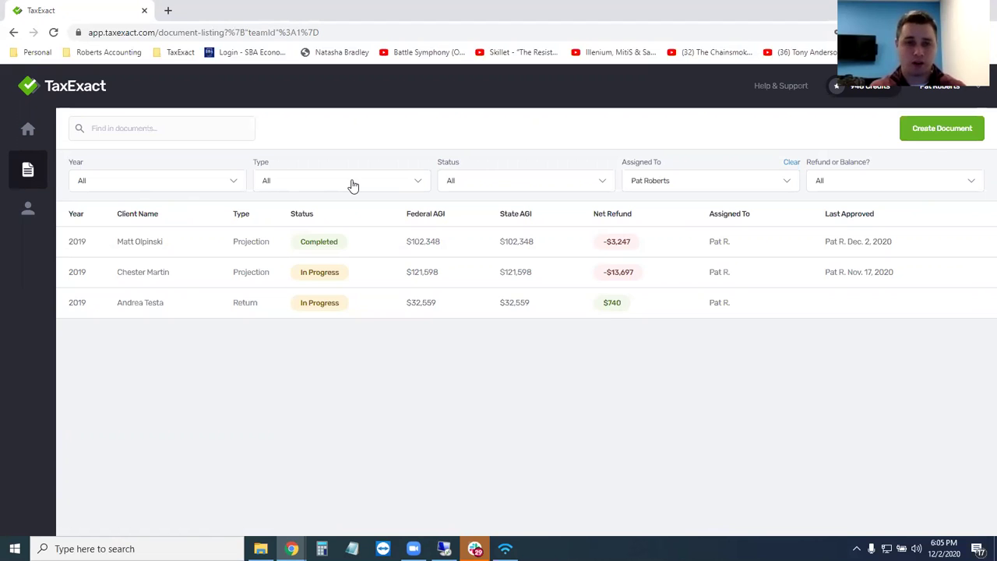
left_click(28, 129)
double_click(160, 200)
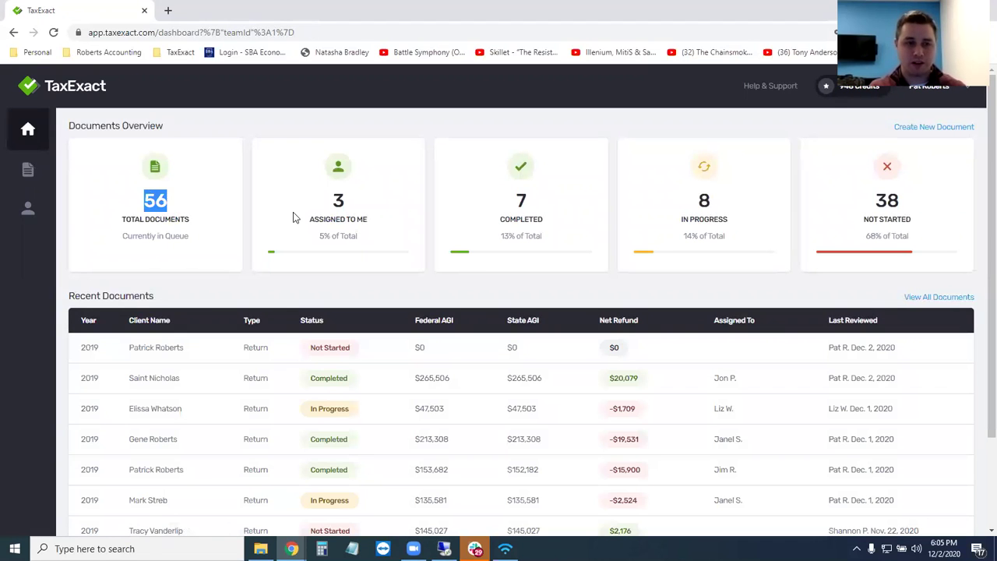
double_click(340, 202)
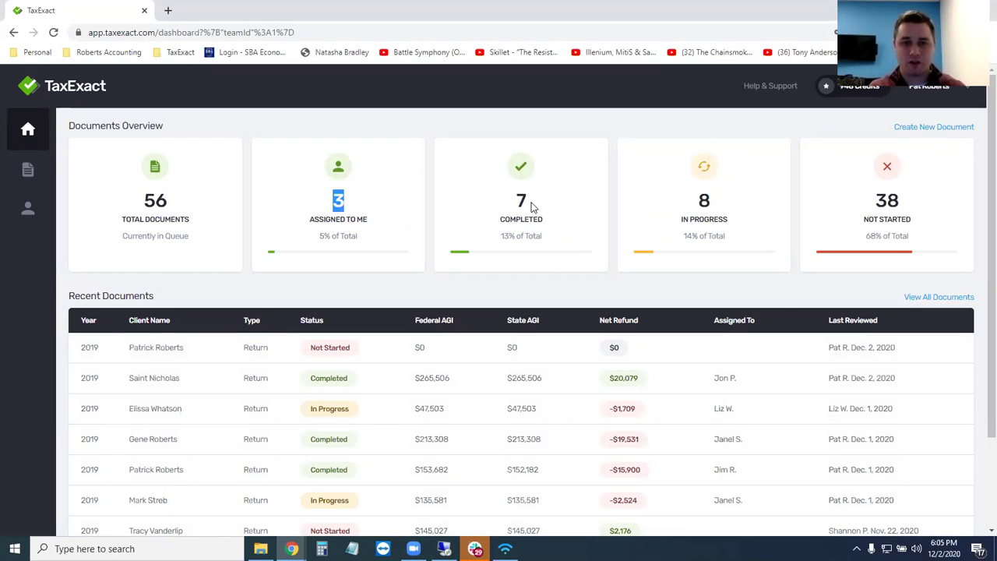
double_click(520, 202)
double_click(705, 202)
double_click(893, 202)
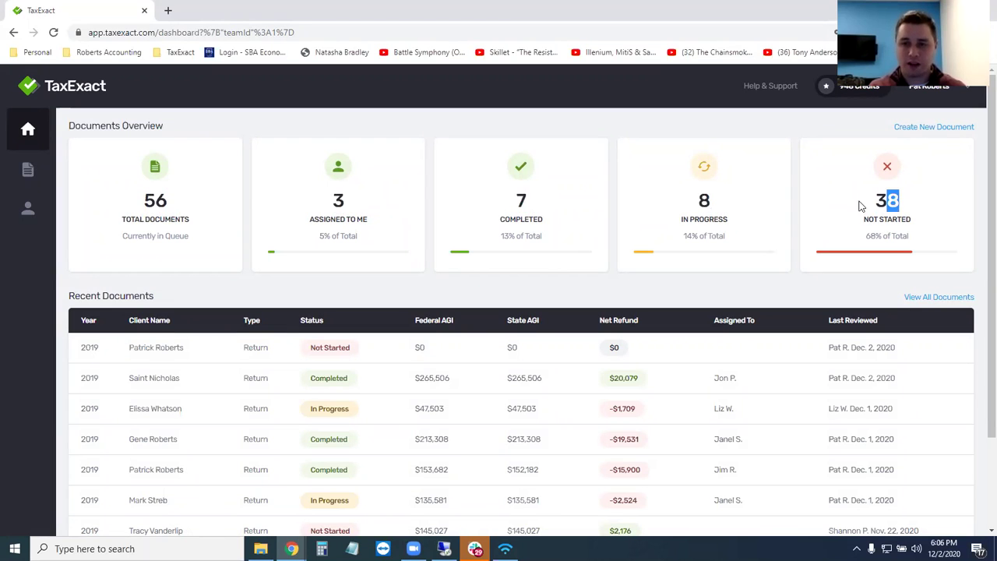
Open the document list, filter it to the year 2019 and clear the Year filter
left_click(27, 172)
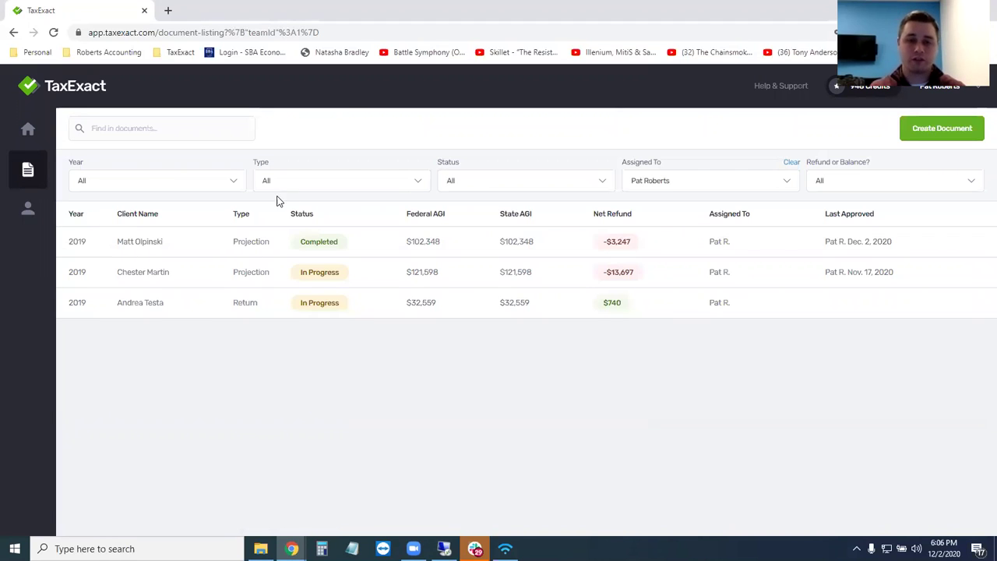
left_click(202, 183)
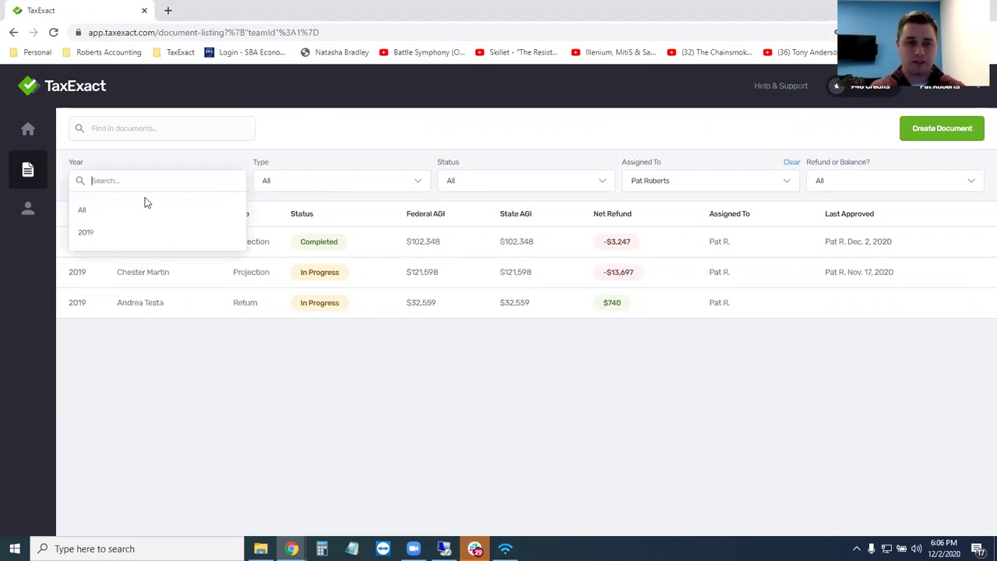
left_click(104, 228)
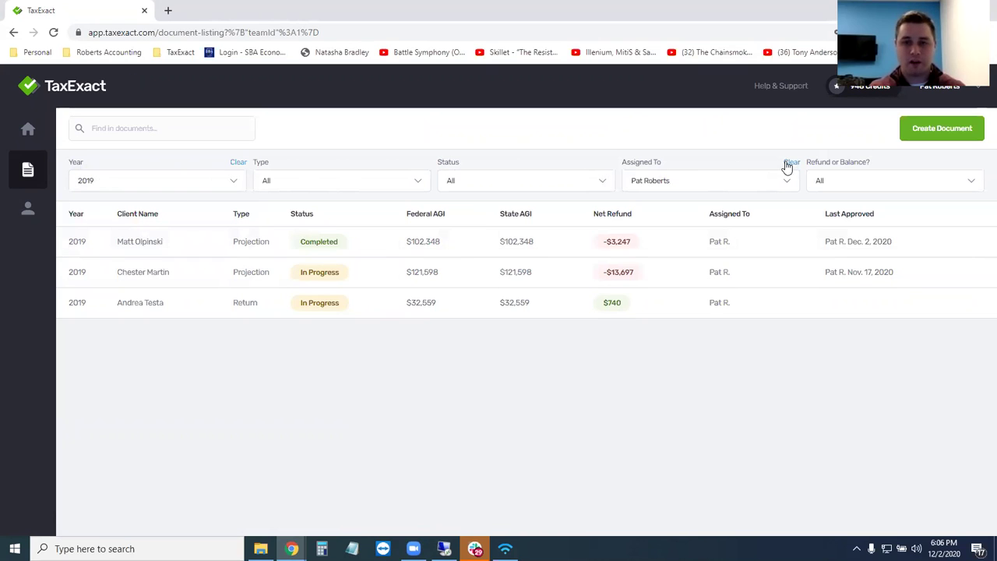
left_click(239, 162)
Clear the Assigned To filter so the list covers documents of every team member
left_click_drag(667, 163, 629, 161)
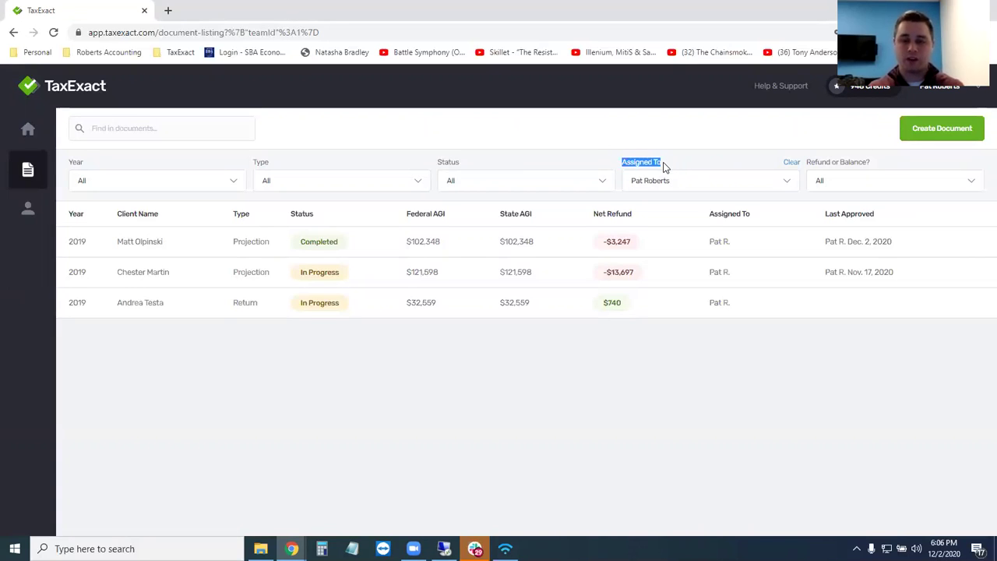
left_click(962, 92)
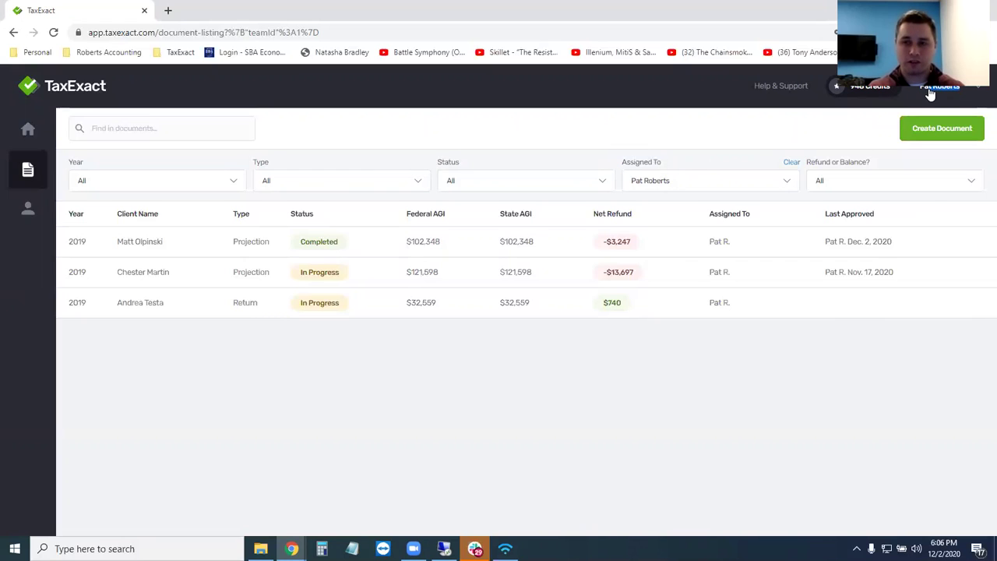
left_click(921, 91)
left_click(687, 155)
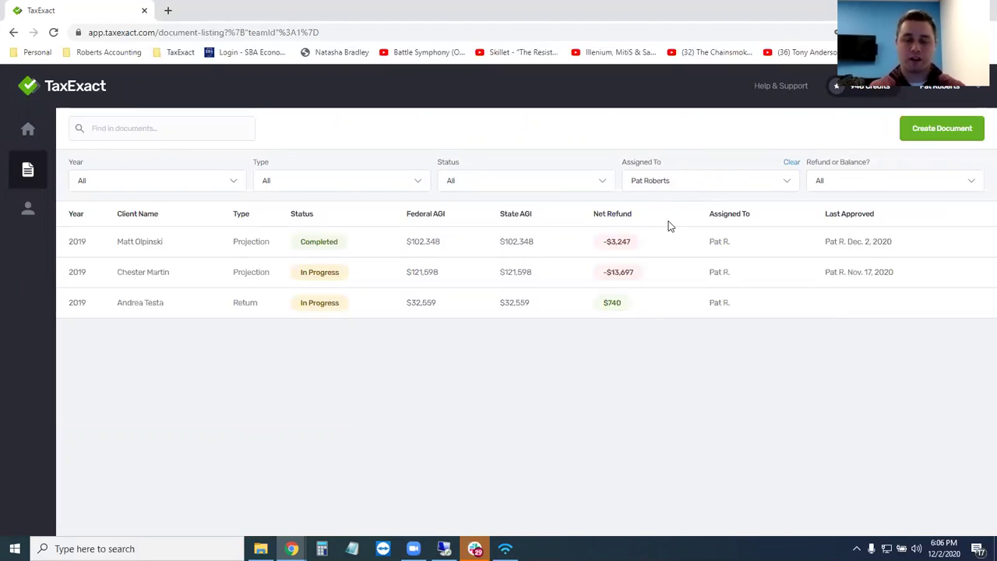
left_click(792, 165)
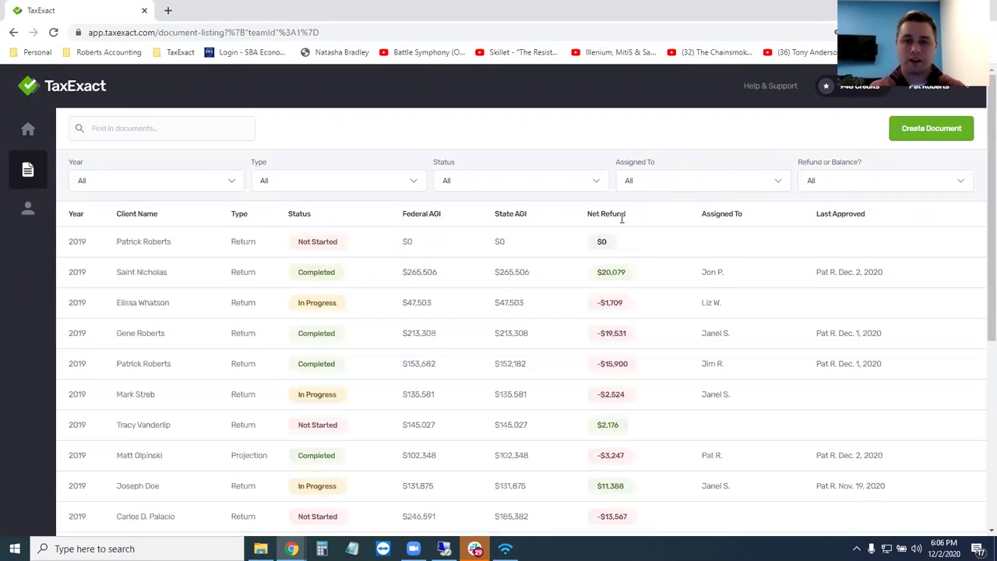
Page through the full document list to its third page and examine the listed returns and projections
scroll(554, 242, "down", 4)
scroll(554, 242, "down", 1)
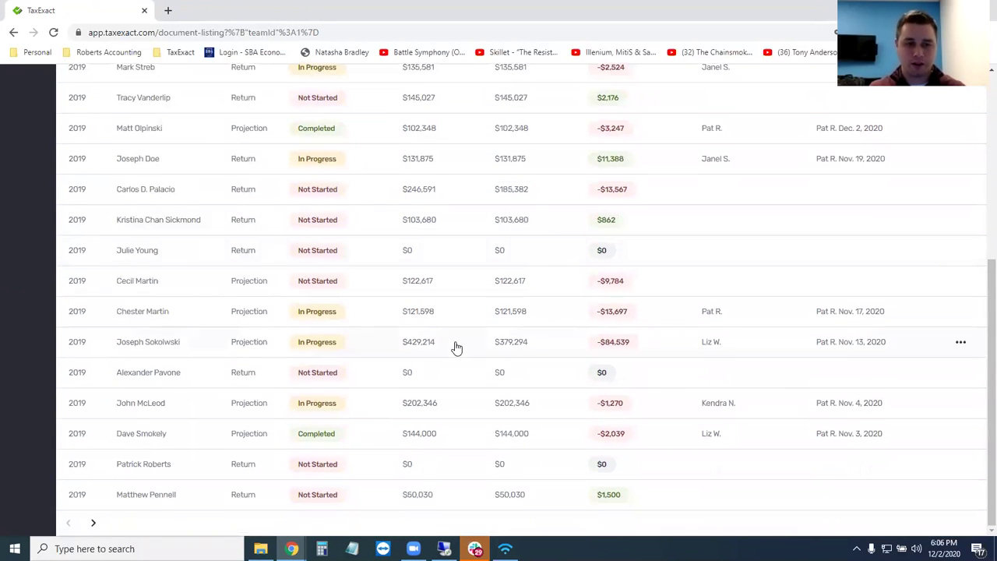
left_click(95, 525)
scroll(116, 498, "down", 5)
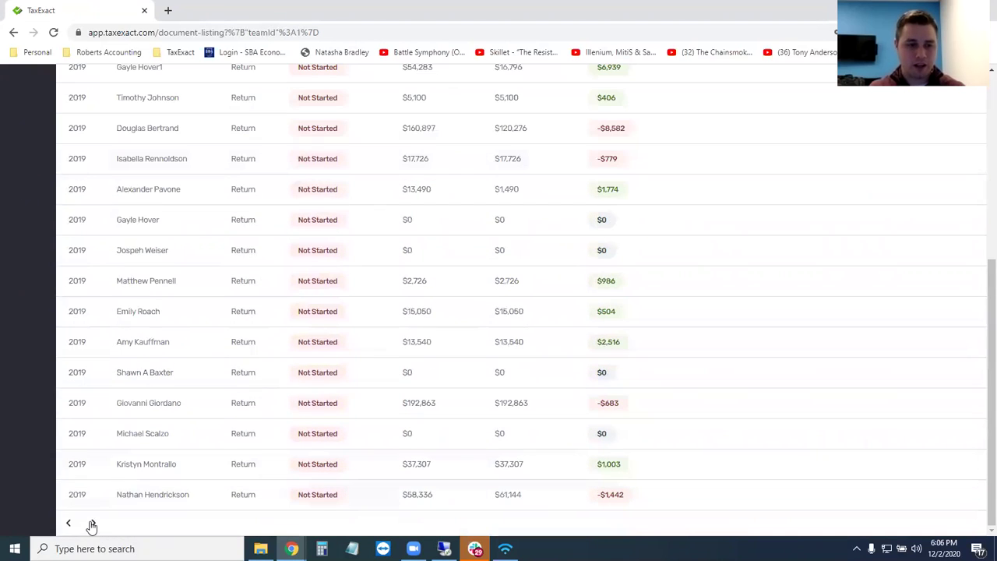
left_click(91, 524)
scroll(105, 502, "down", 2)
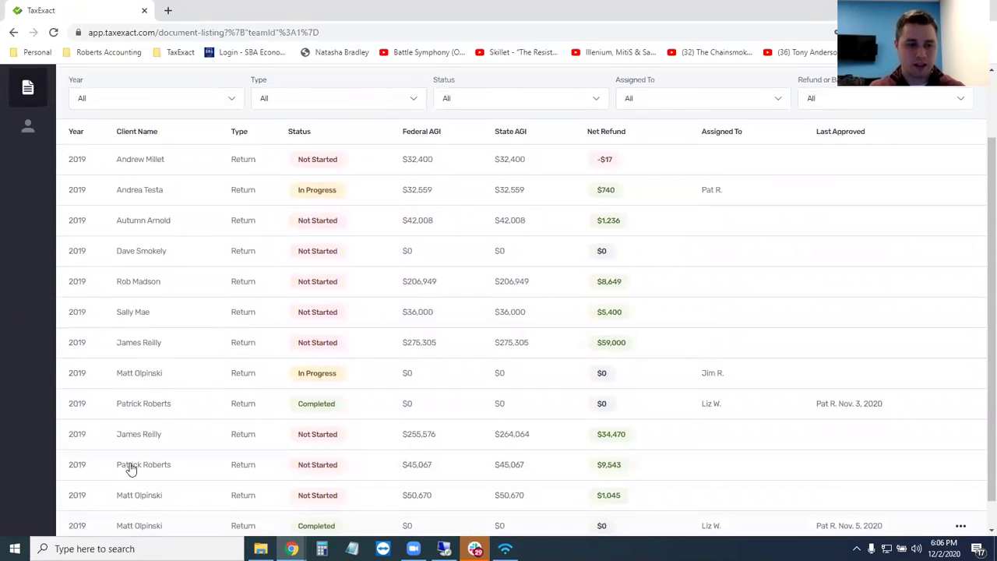
scroll(131, 468, "up", 2)
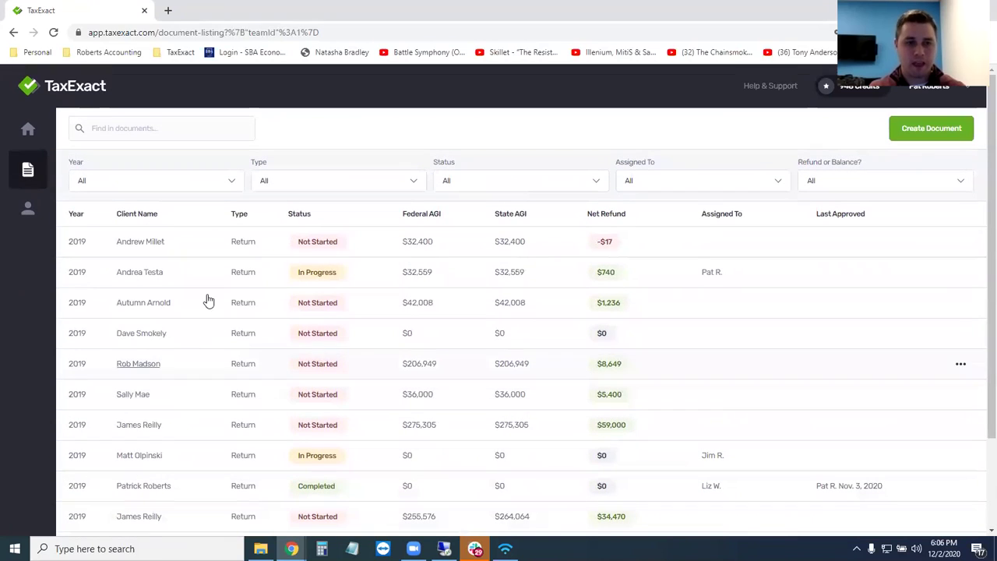
Filter the document list to type Projection with status In Progress
left_click(364, 176)
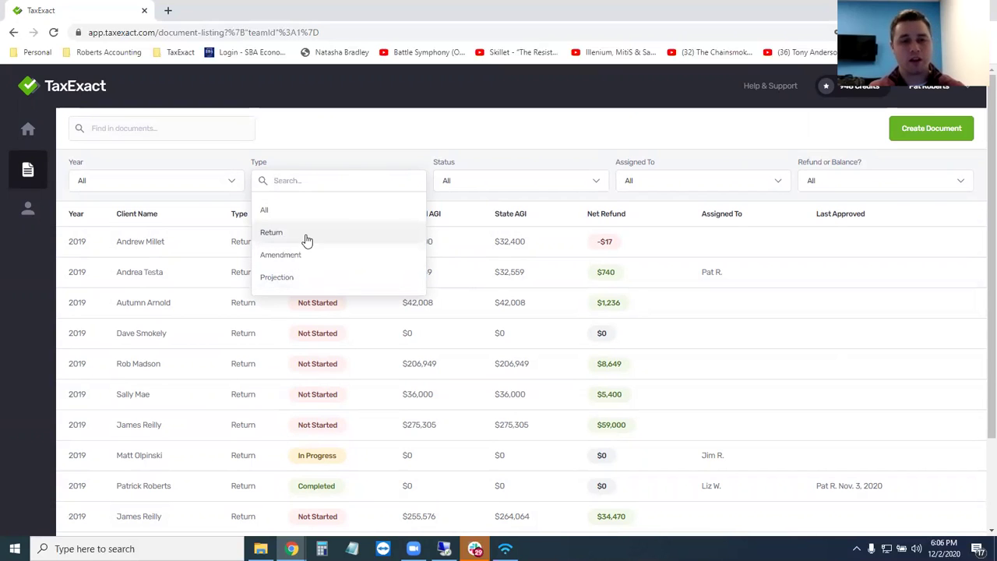
left_click(298, 285)
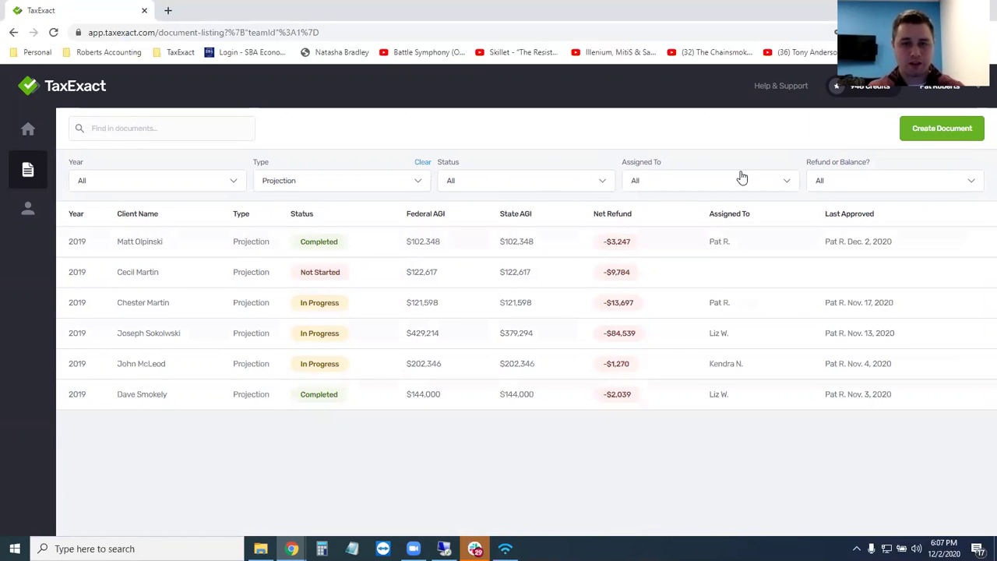
left_click(602, 182)
left_click(496, 257)
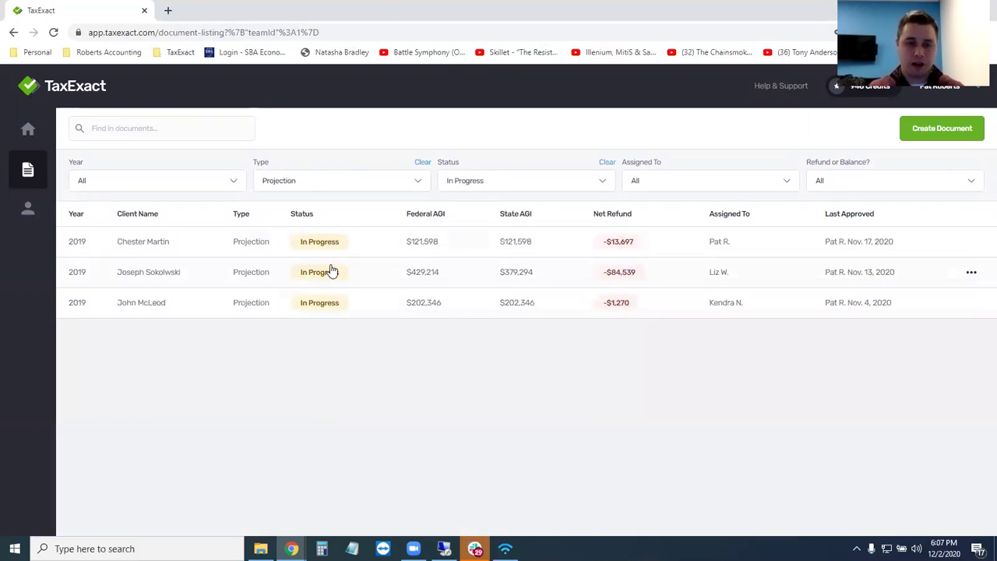
Filter the in-progress projections by another team member as assignee and clear the Assigned To filter
left_click(783, 186)
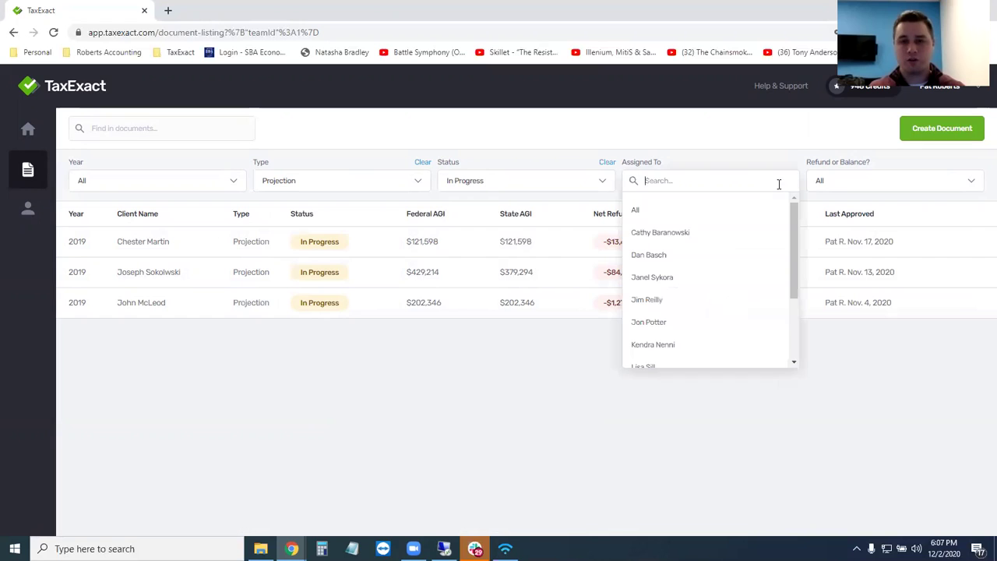
left_click(663, 301)
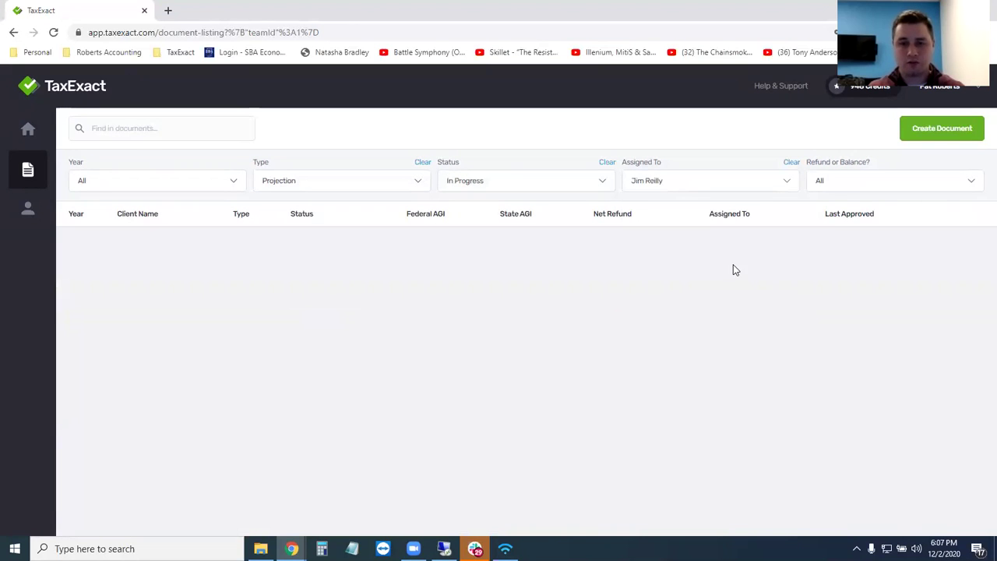
left_click(784, 180)
left_click(792, 162)
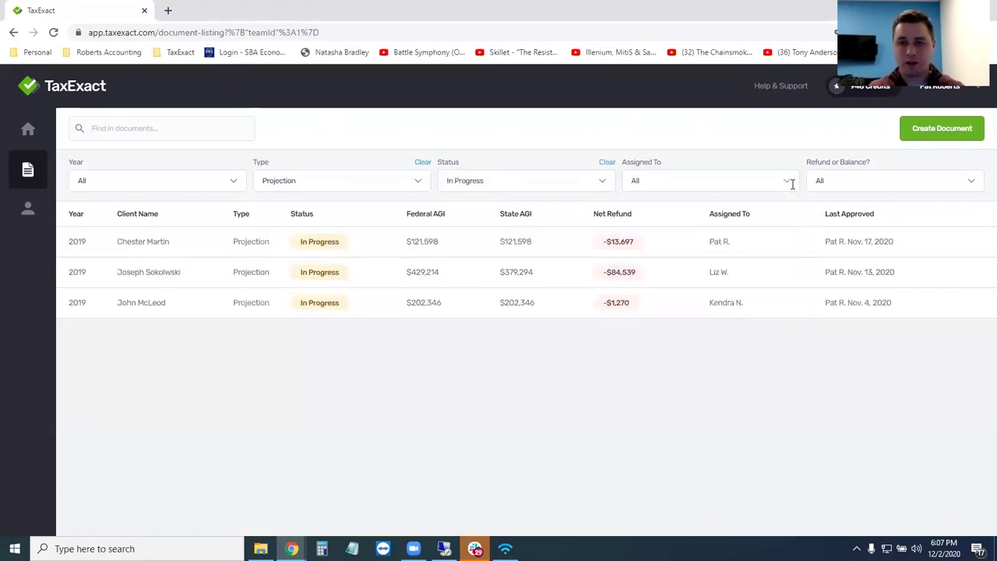
Filter the in-progress projections to those assigned to the signed-in account holder
left_click(791, 179)
scroll(681, 330, "down", 1)
scroll(680, 330, "down", 1)
left_click(675, 333)
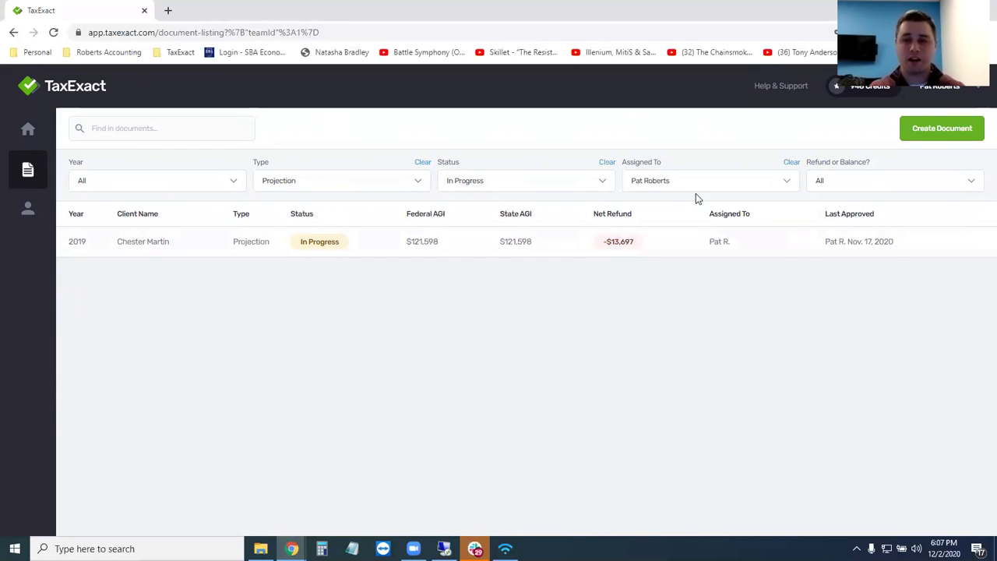
Clear the Status, Type and Assigned To filters from the document list
left_click(607, 162)
left_click(423, 162)
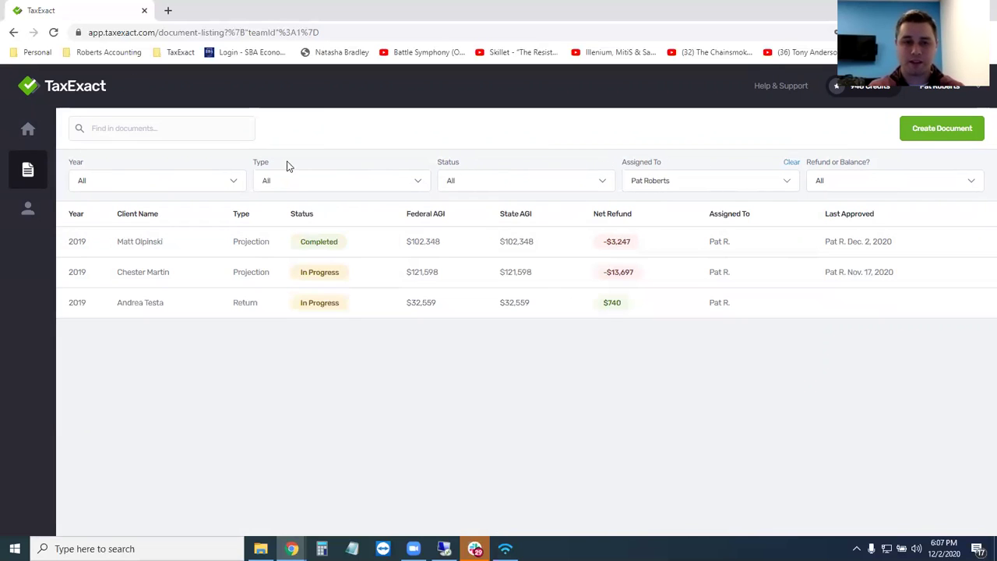
left_click(793, 162)
Filter the documents to Refund only, check the other refund or balance options and clear the filter
left_click(892, 180)
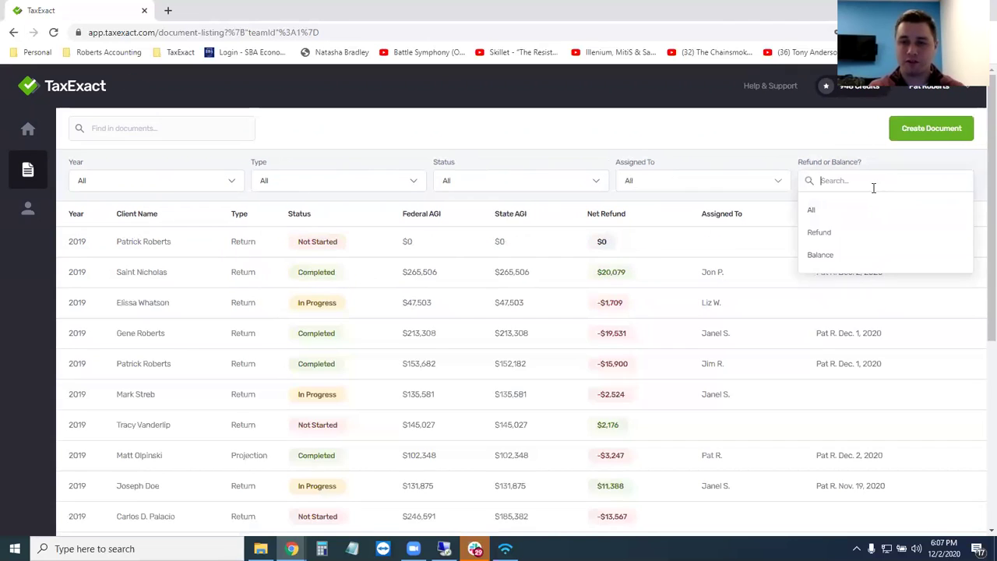
left_click(836, 232)
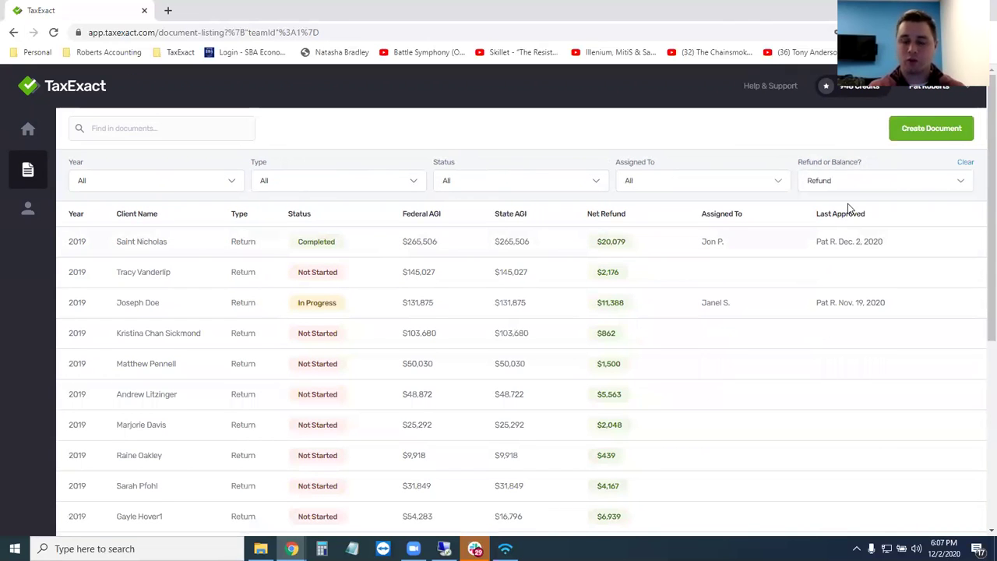
left_click(859, 180)
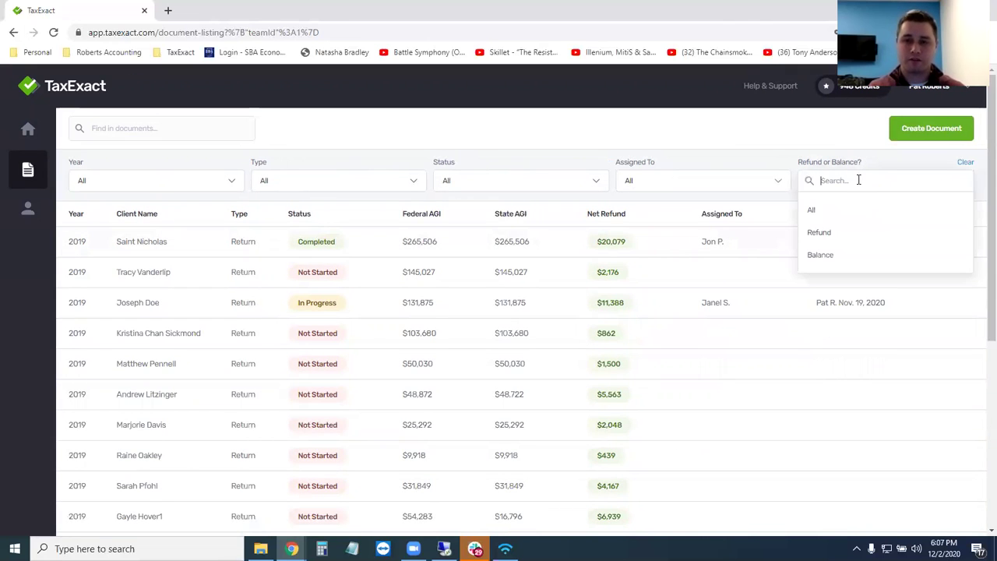
left_click(966, 162)
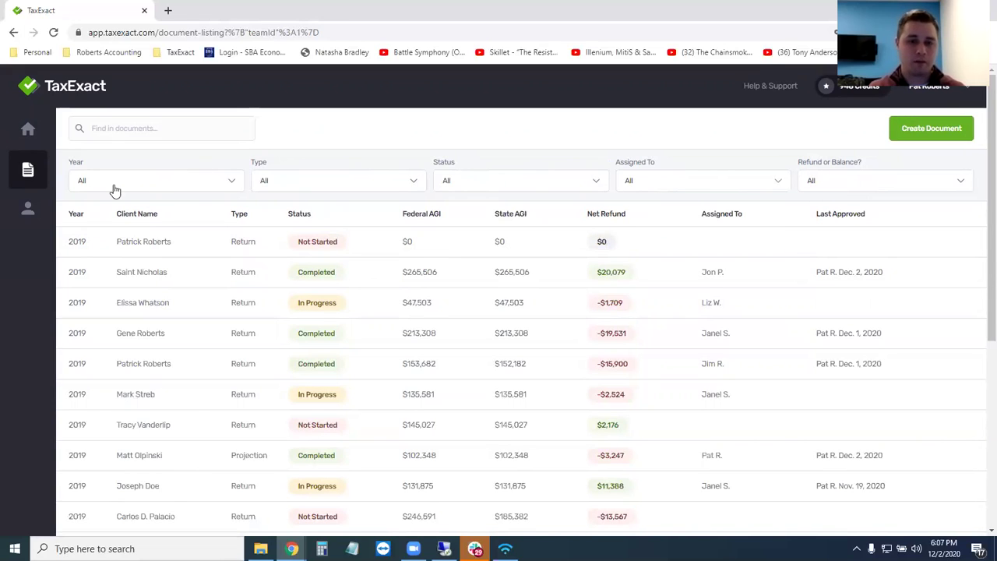
Open the client list and look through its entries
left_click(31, 213)
scroll(195, 253, "down", 3)
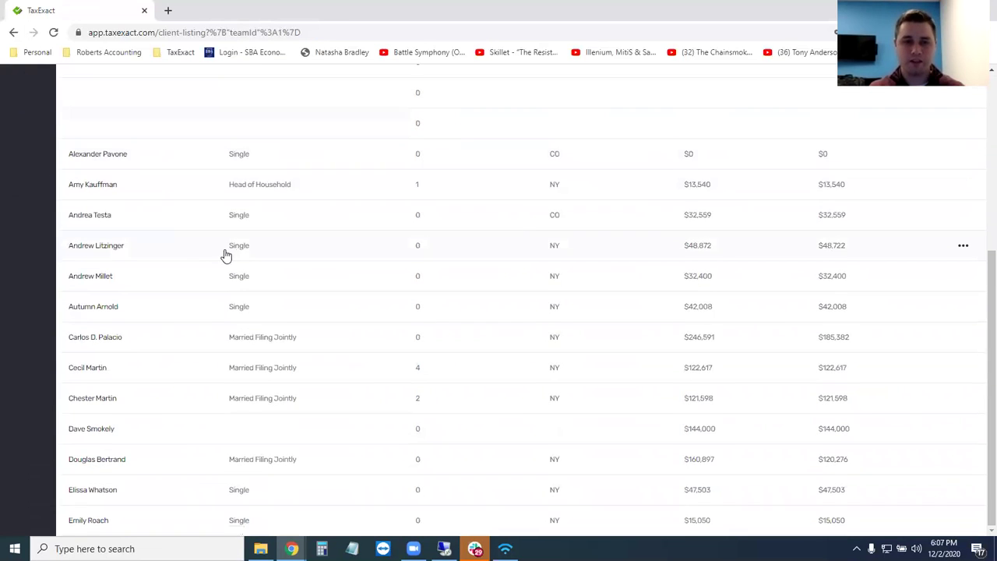
scroll(320, 234, "up", 3)
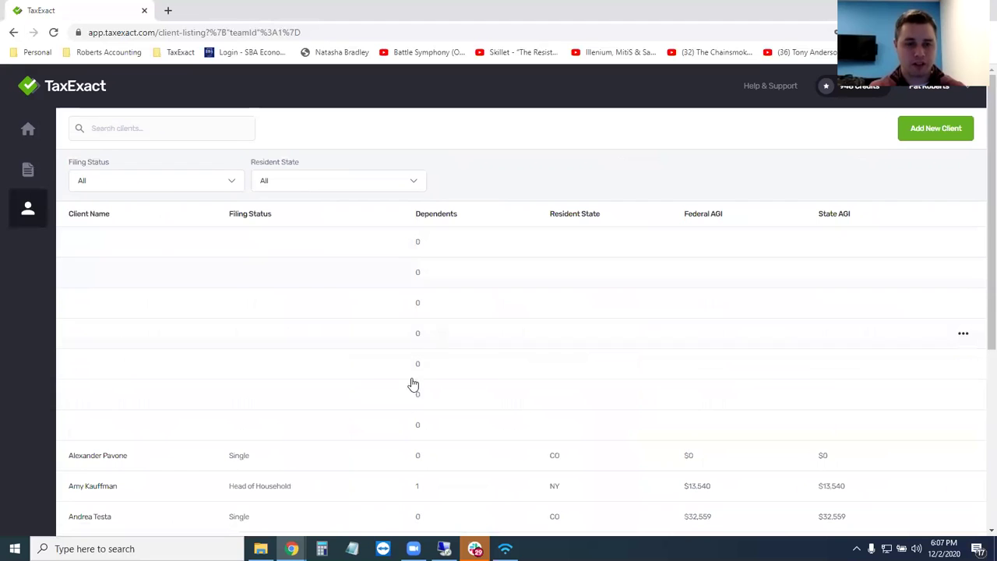
Check the resident state options and filter clients by Married Filing Jointly, Single and finally Head of Household filing status
left_click(303, 182)
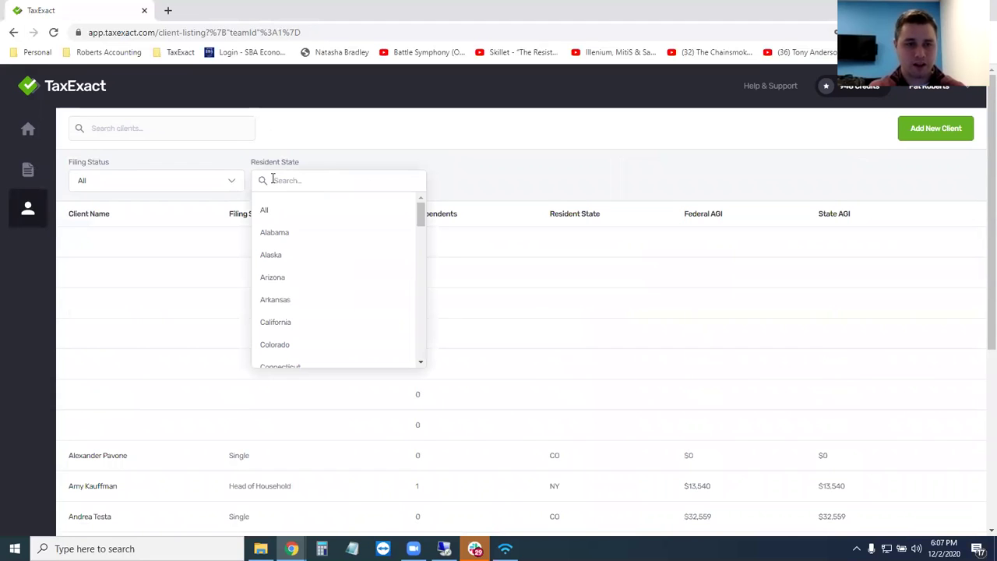
left_click(202, 182)
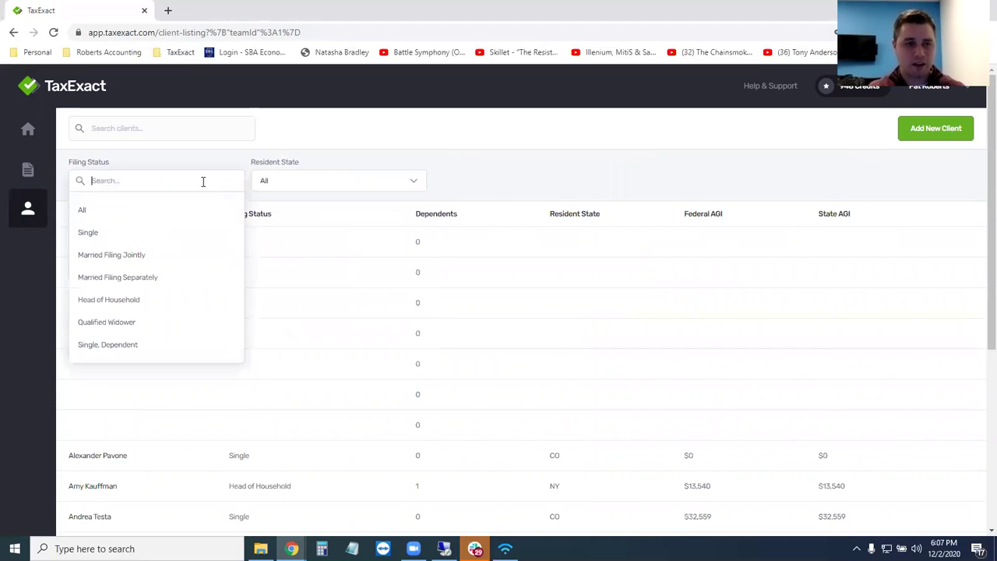
left_click(136, 254)
left_click(190, 180)
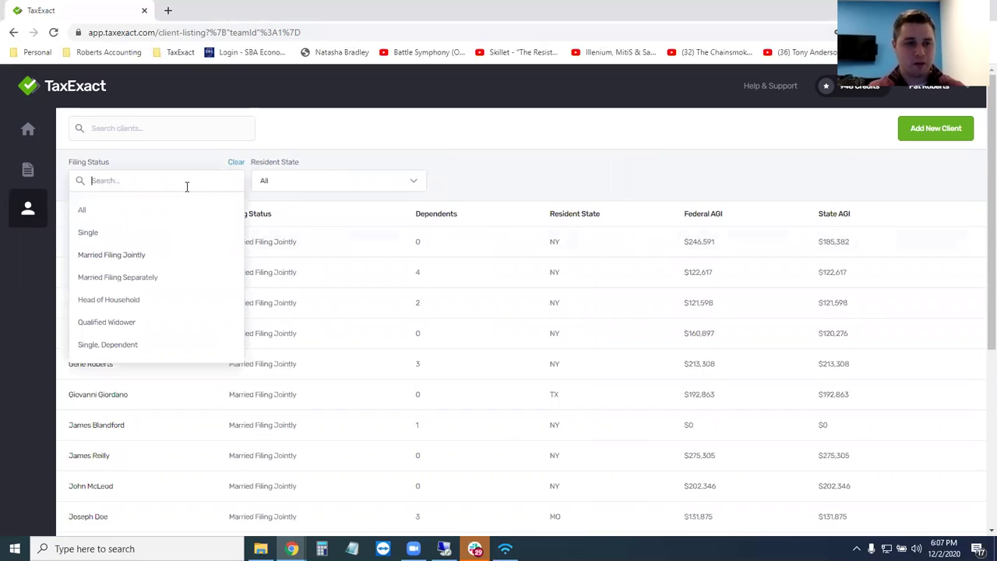
left_click(150, 232)
left_click(158, 180)
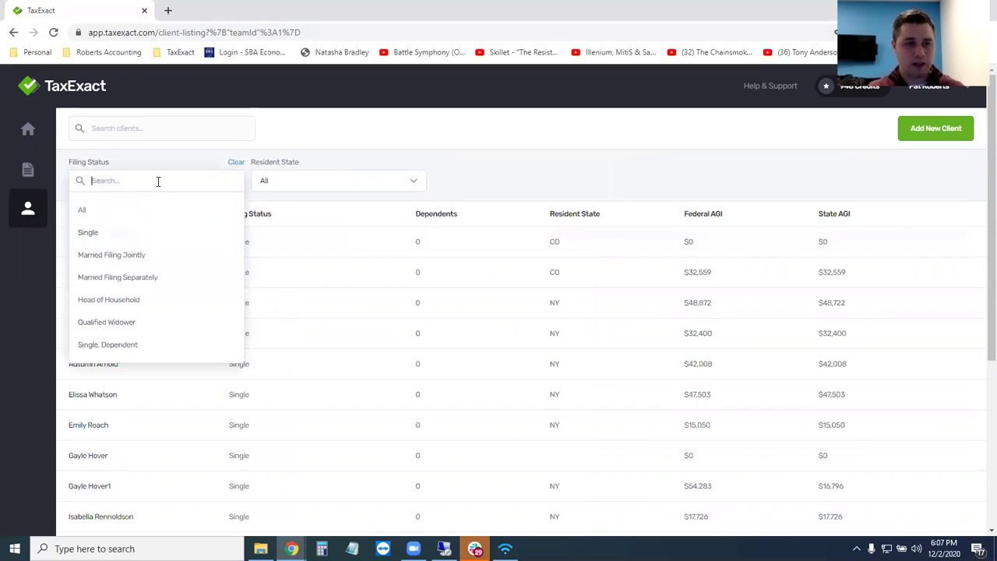
left_click(127, 300)
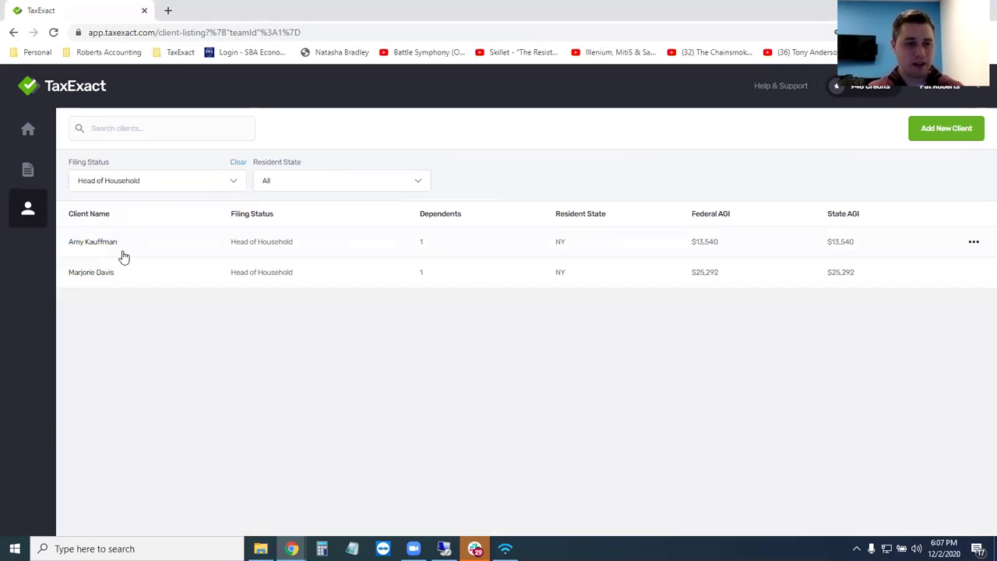
Clear the Filing Status filter and search the client list by a client's last name
left_click(240, 162)
left_click(183, 136)
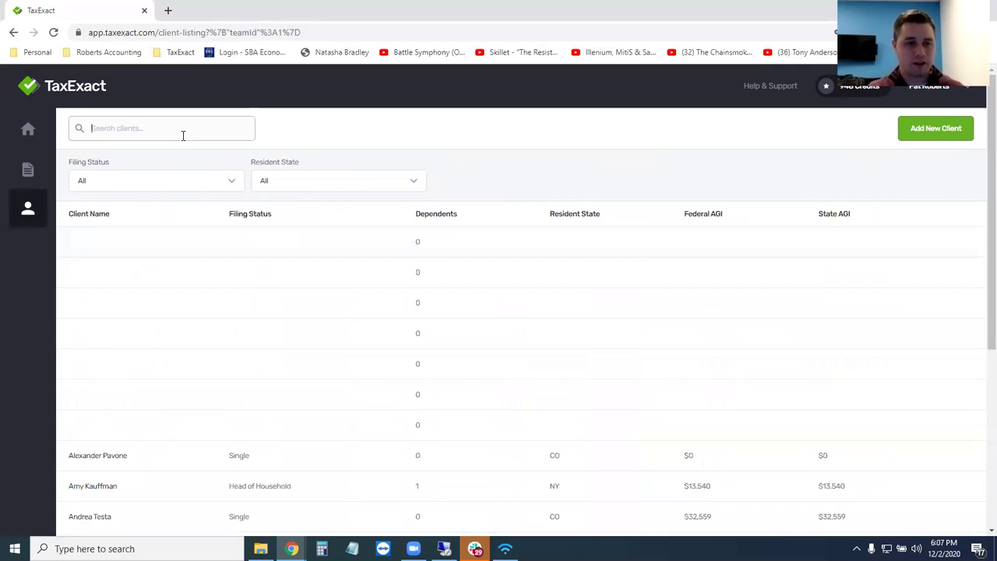
type("roberts")
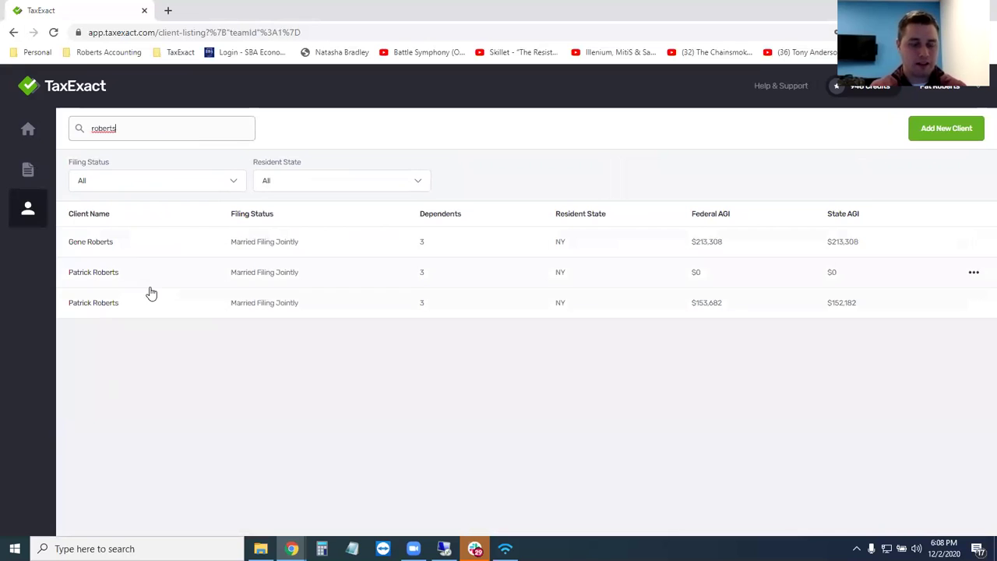
Check the row actions of the first client found, open that client's details and return to the full client list
left_click(973, 244)
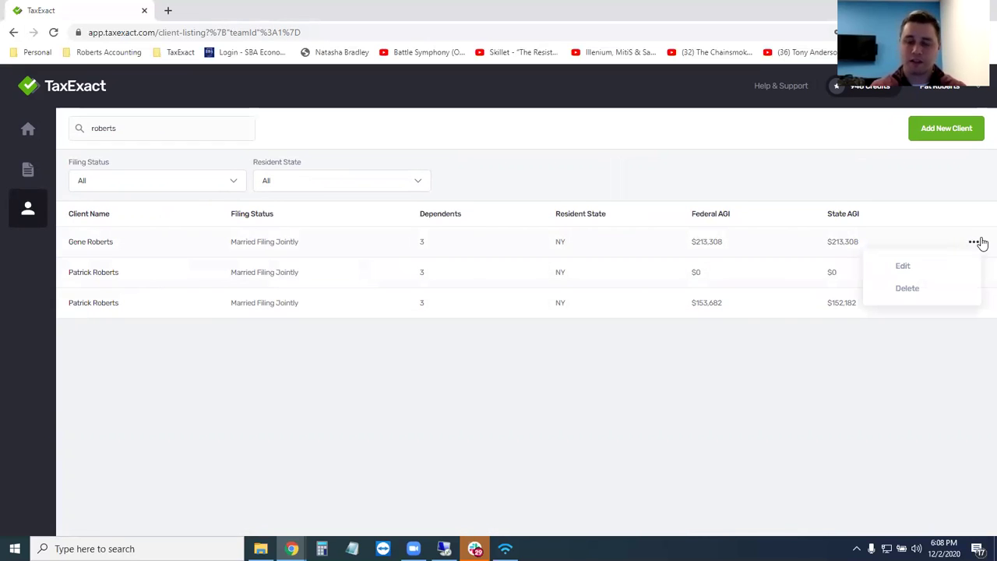
left_click(927, 272)
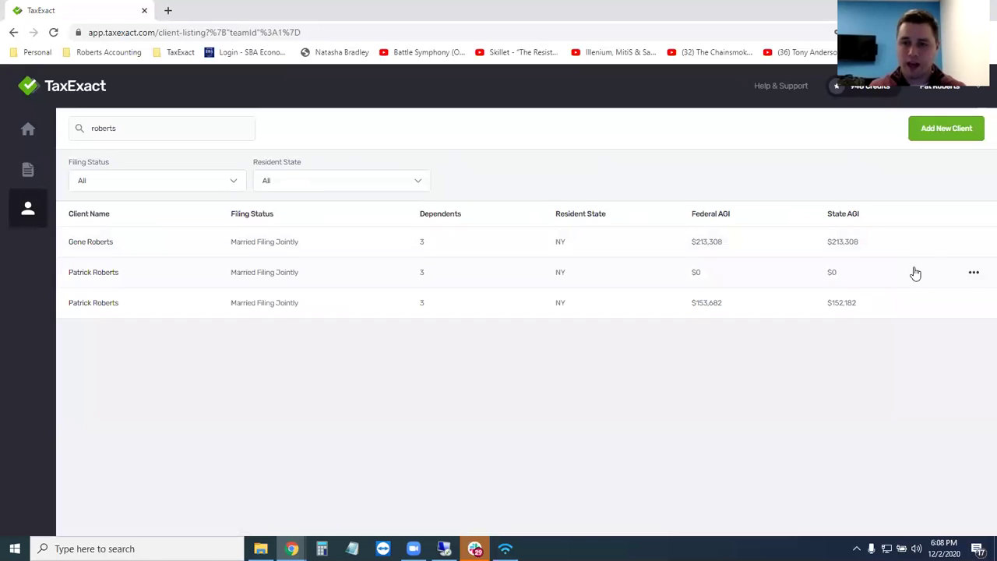
left_click(468, 248)
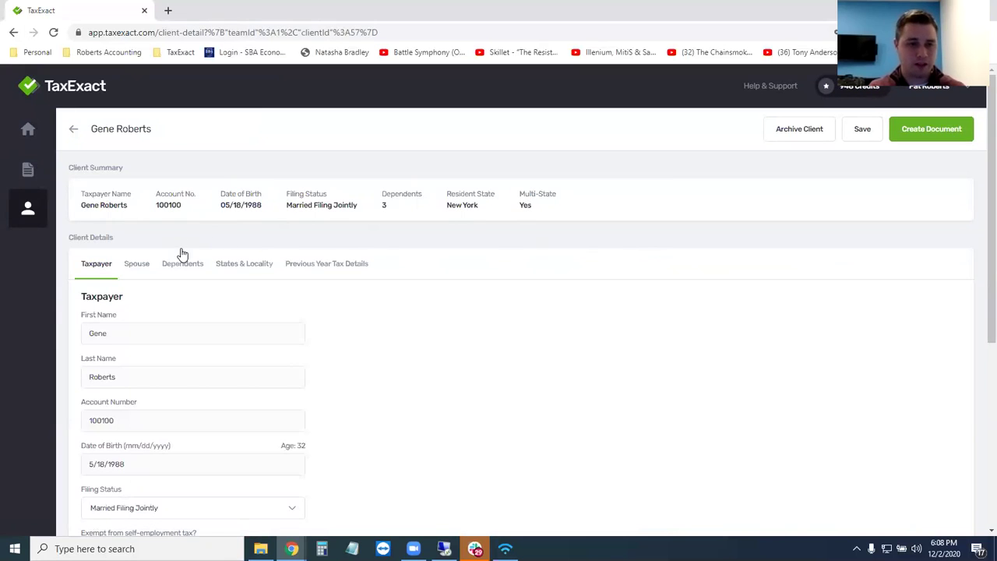
left_click(27, 208)
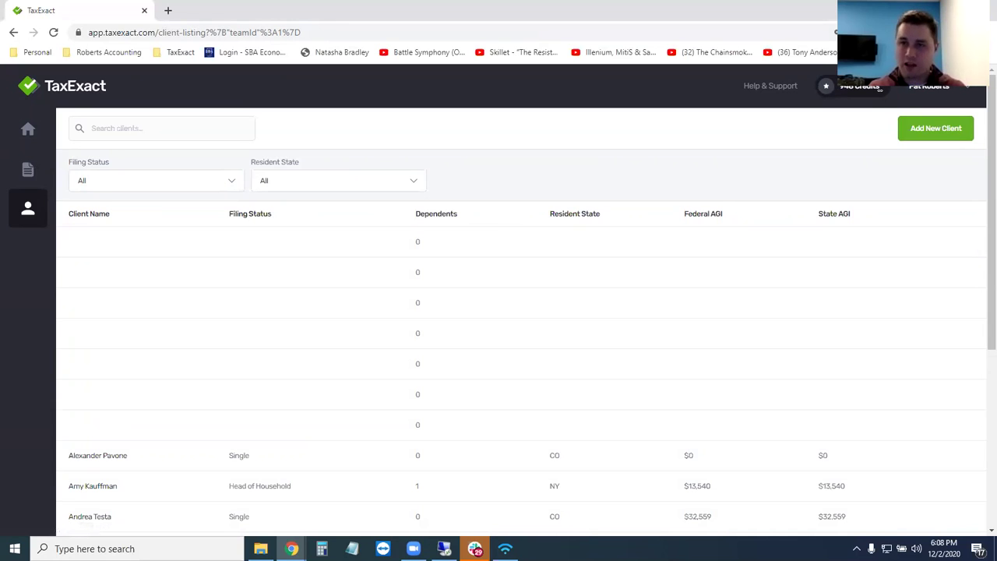
Open the My Account settings and review the name, email address and new password fields
left_click_drag(881, 89, 844, 88)
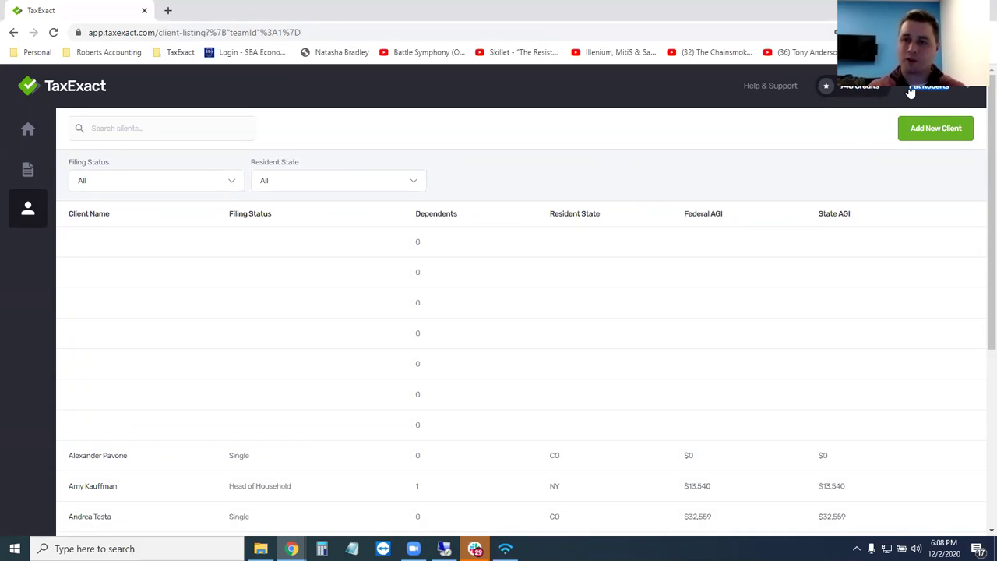
left_click(926, 92)
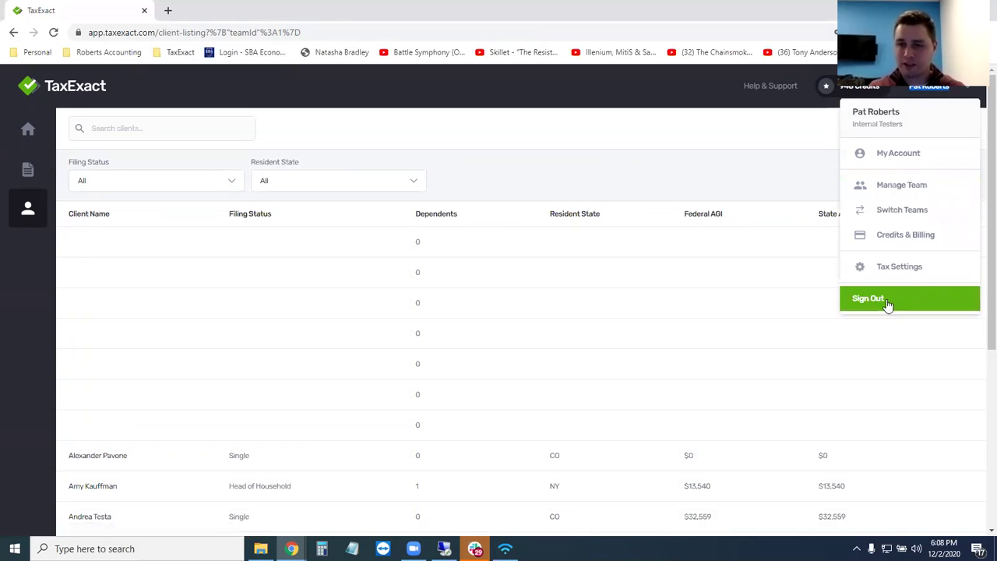
left_click(910, 155)
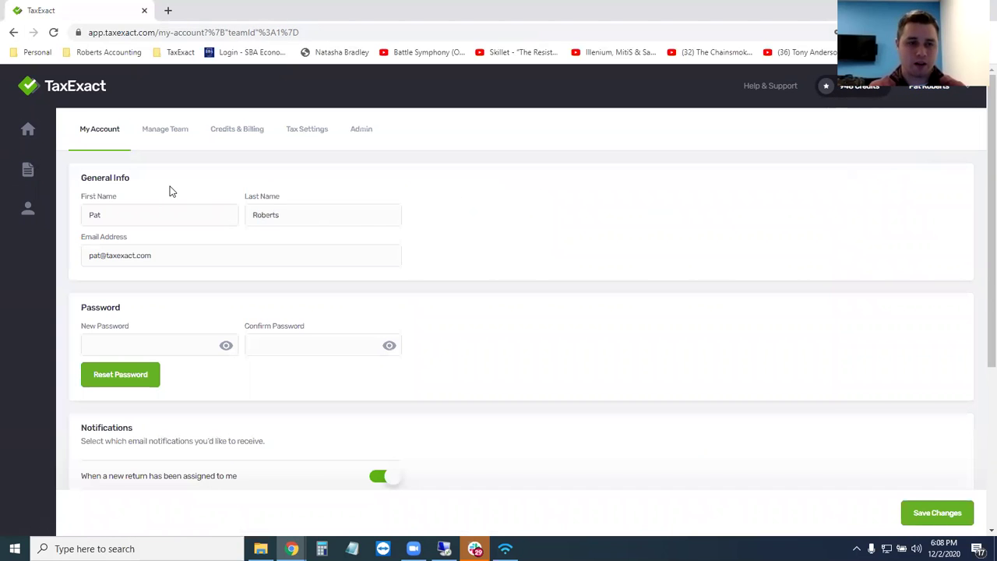
left_click(118, 215)
left_click(114, 215)
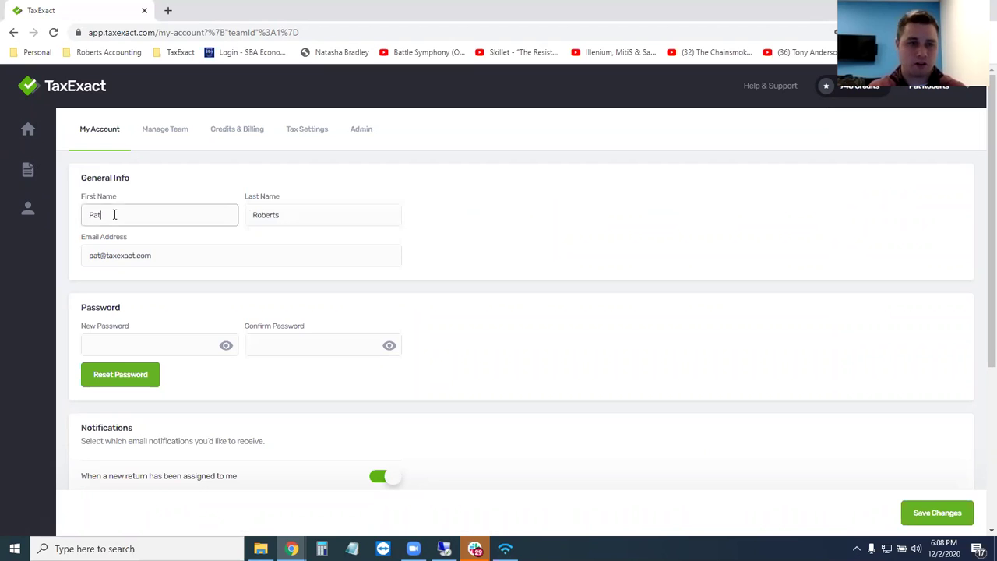
left_click(304, 216)
triple_click(128, 259)
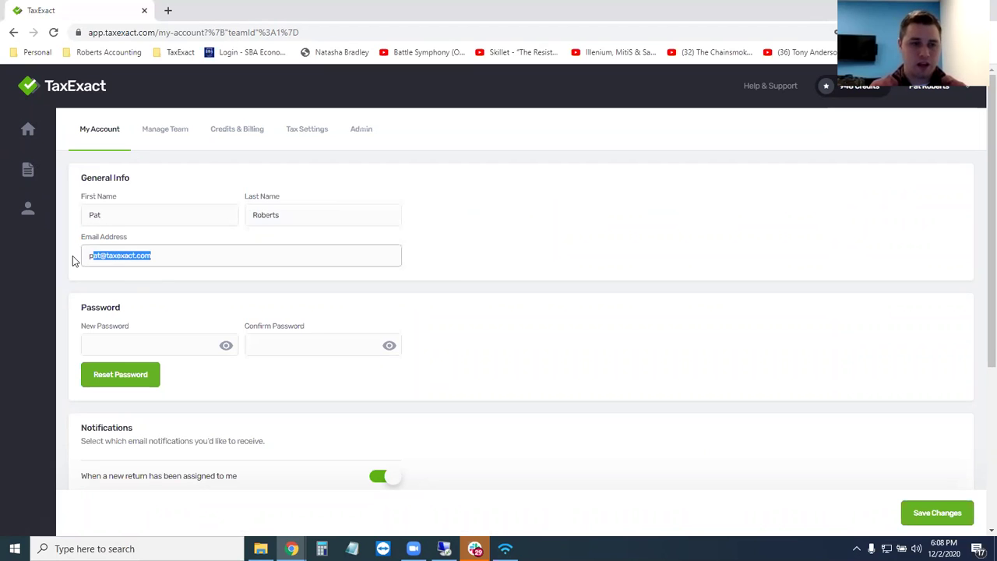
left_click(129, 343)
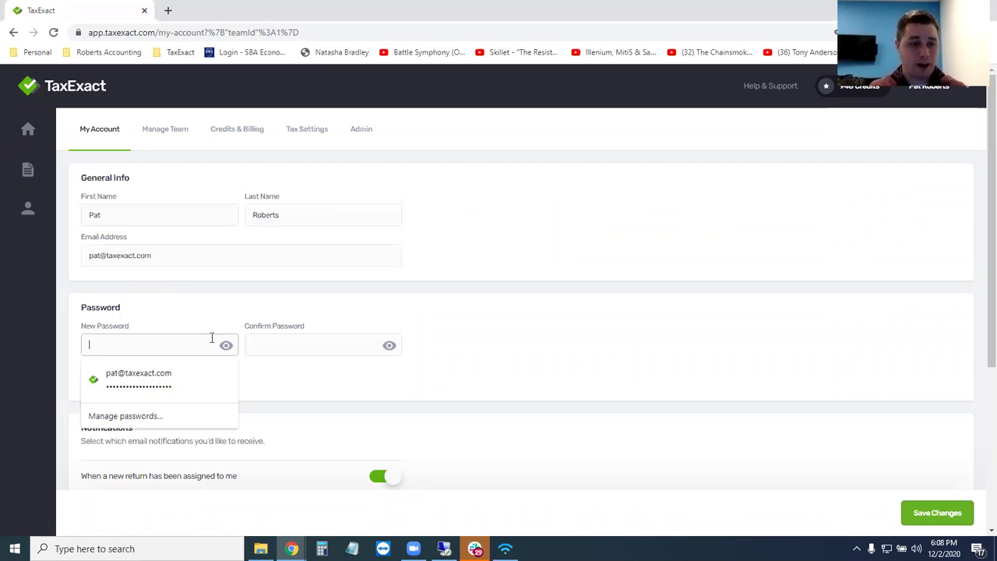
left_click(252, 345)
Examine the email notification options for assigned, re-assigned and queued returns, new clients and account deactivation
scroll(234, 311, "down", 2)
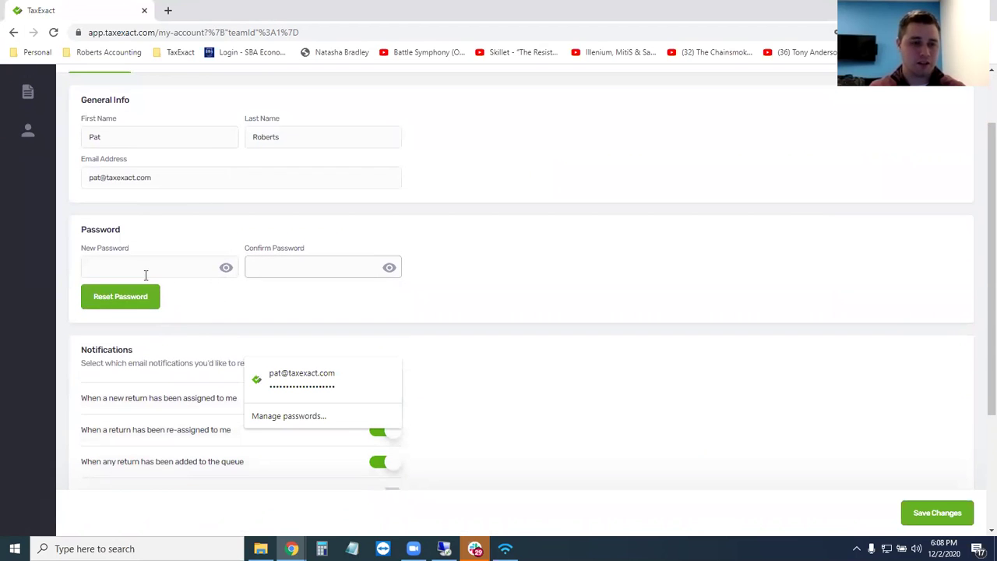
scroll(179, 290, "down", 2)
left_click(541, 288)
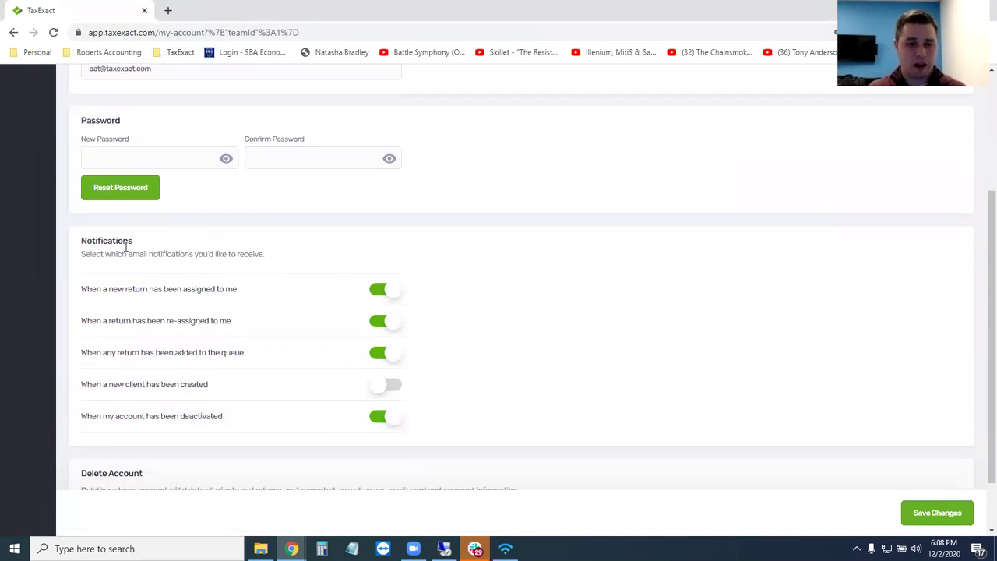
left_click_drag(131, 241, 87, 241)
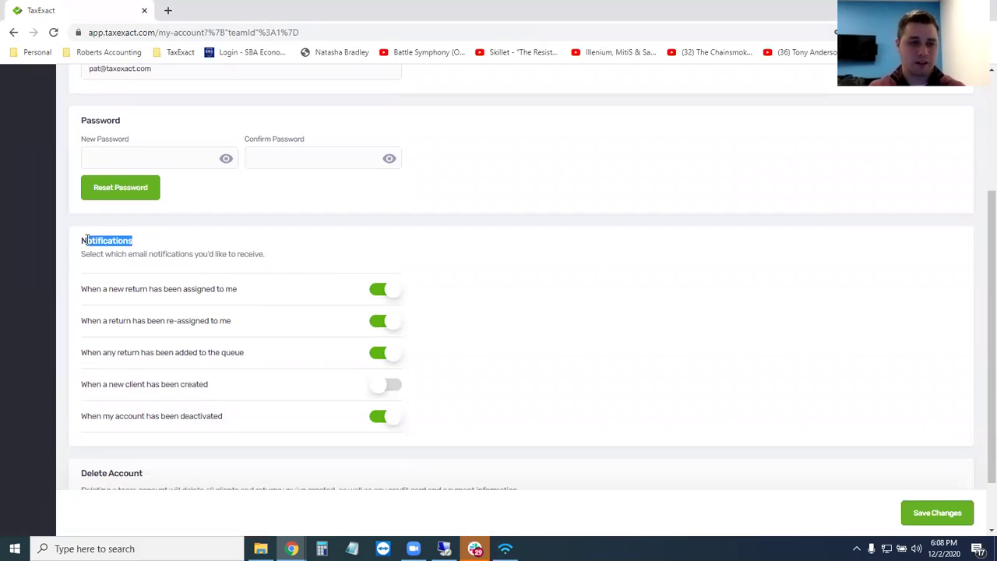
left_click(84, 240)
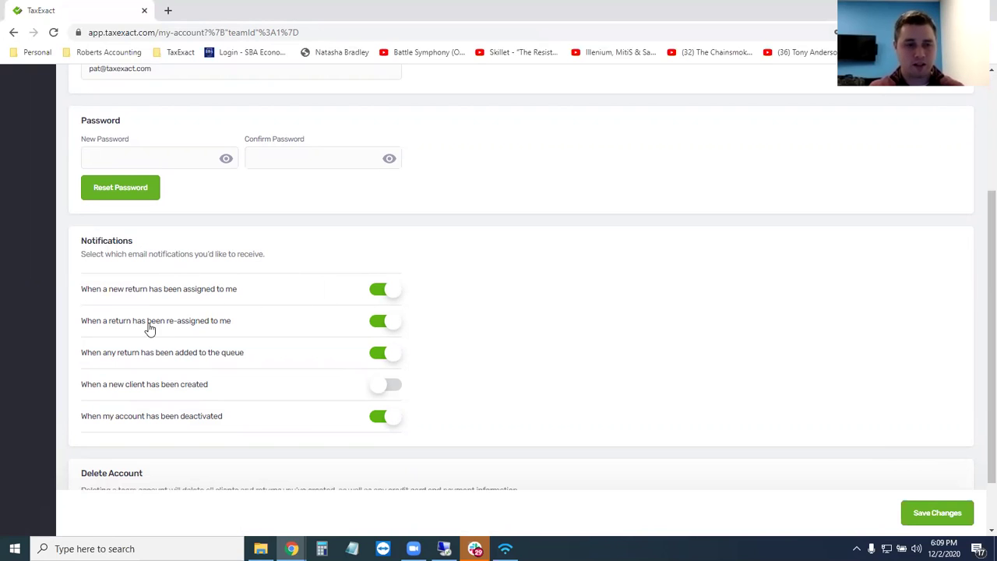
left_click_drag(97, 323, 230, 330)
scroll(225, 327, "down", 1)
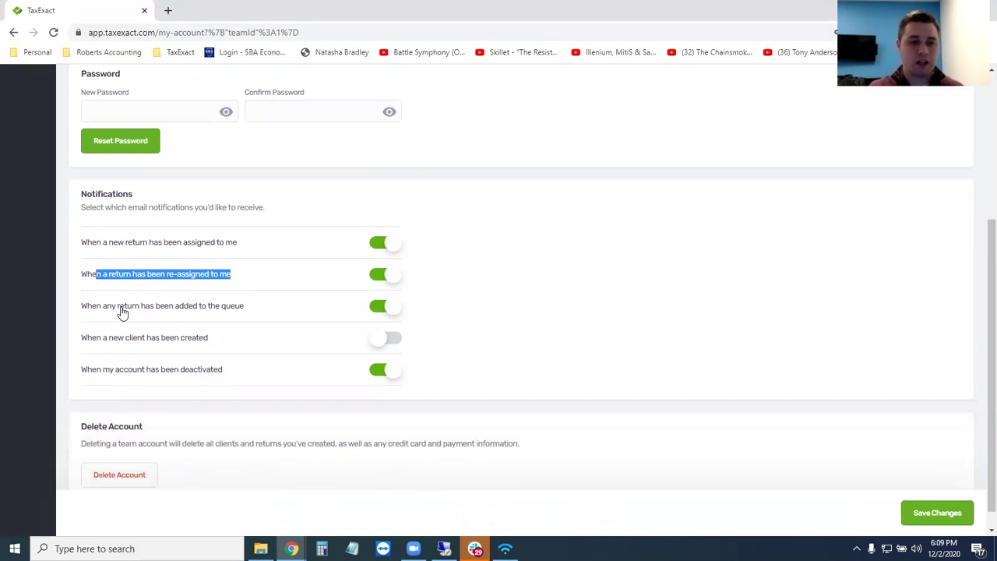
left_click_drag(147, 312, 236, 317)
left_click(238, 314)
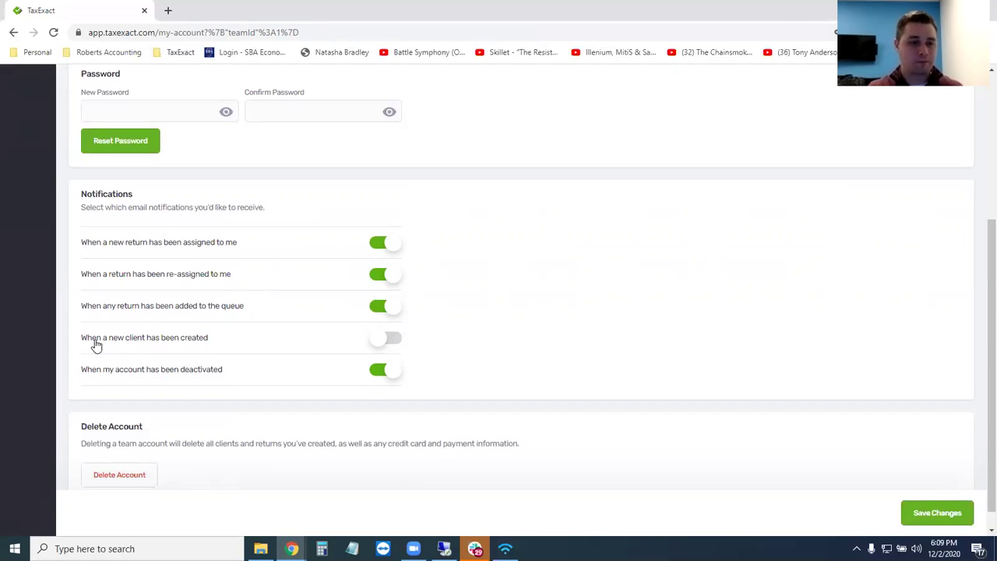
left_click_drag(95, 343, 194, 345)
left_click(195, 345)
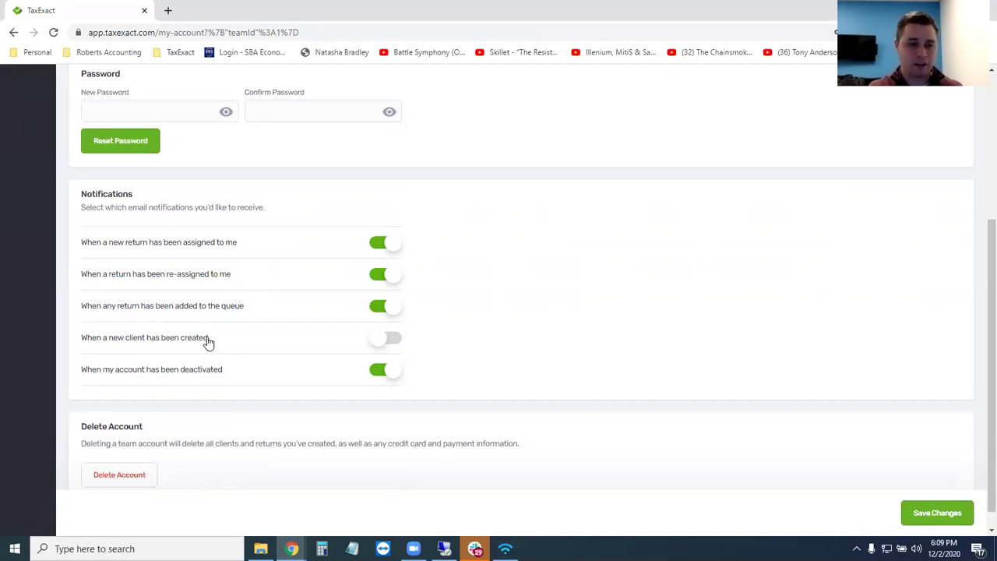
double_click(218, 371)
left_click_drag(170, 378, 83, 379)
left_click(80, 379)
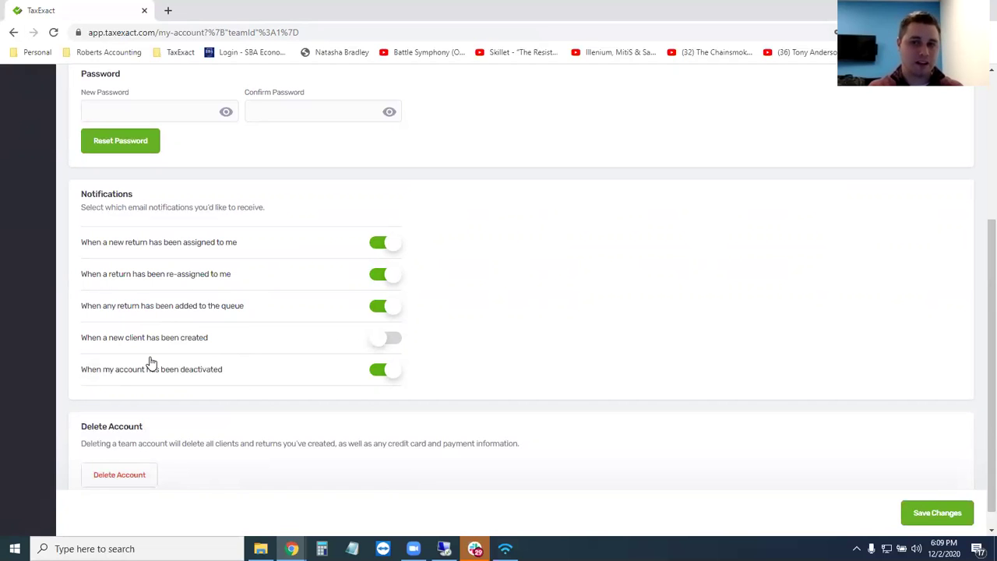
Look over the whole My Account page once more, from General Info down to the Delete Account section
scroll(152, 362, "up", 3)
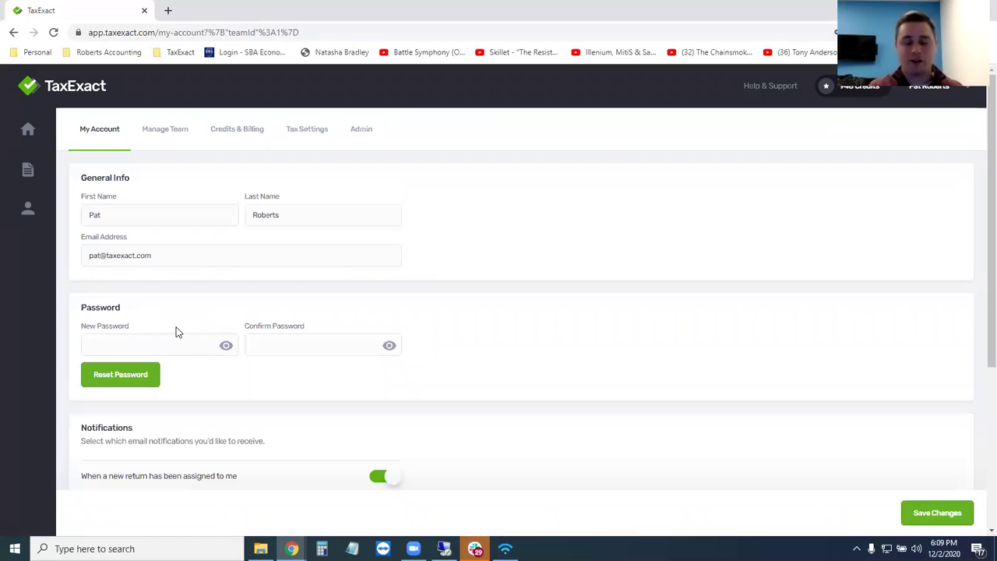
scroll(197, 303, "down", 3)
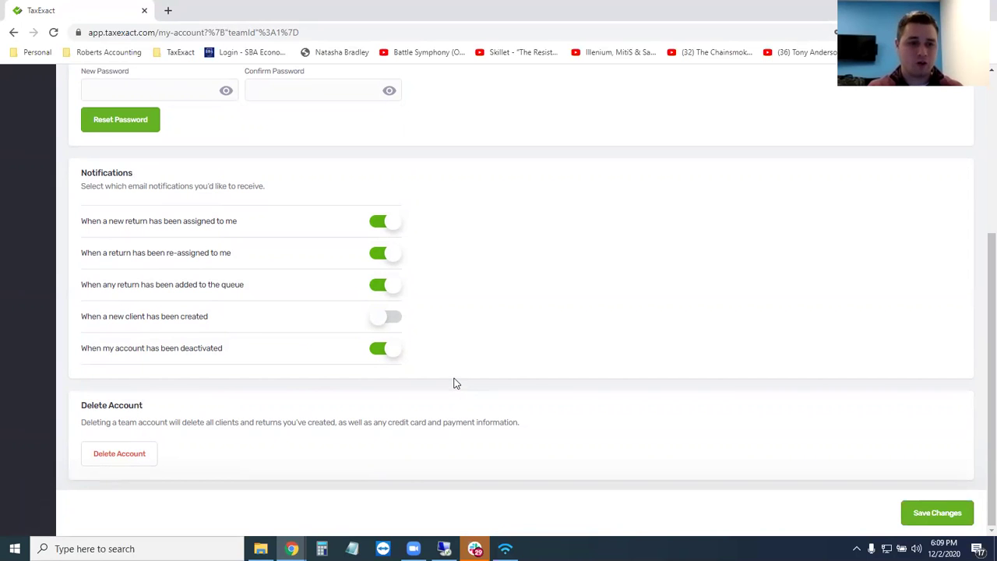
scroll(456, 383, "up", 3)
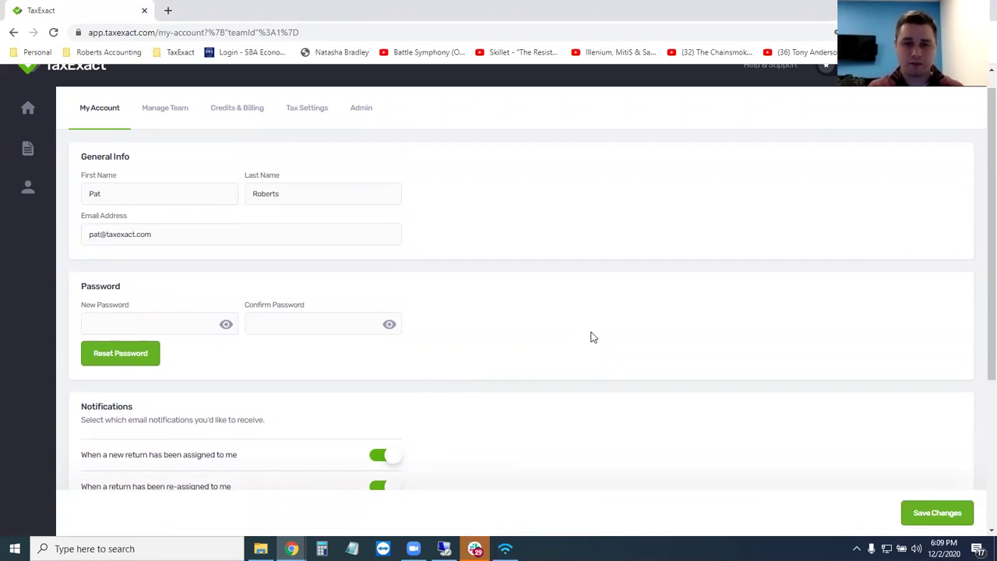
scroll(720, 348, "up", 1)
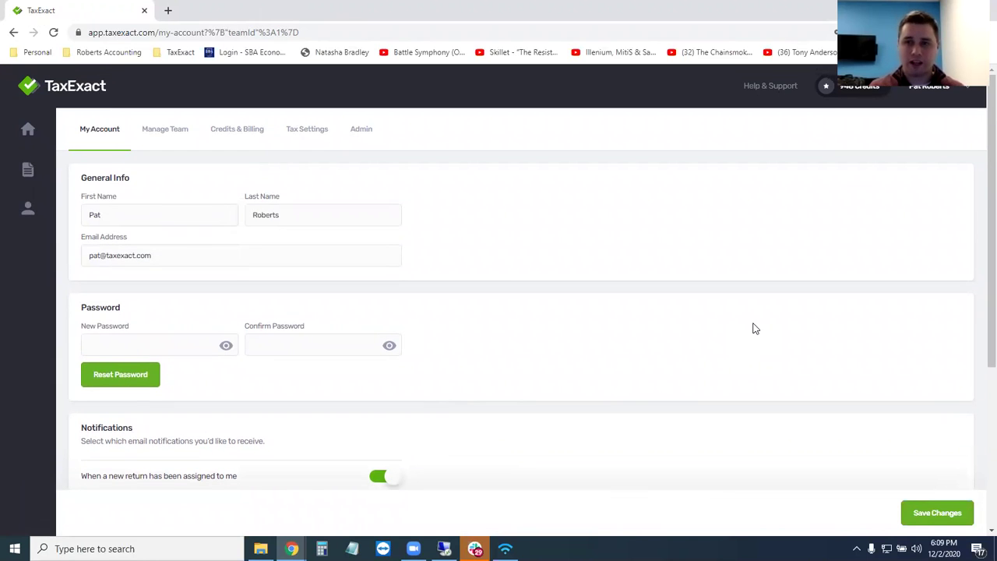
Open the Manage Team settings
left_click(942, 89)
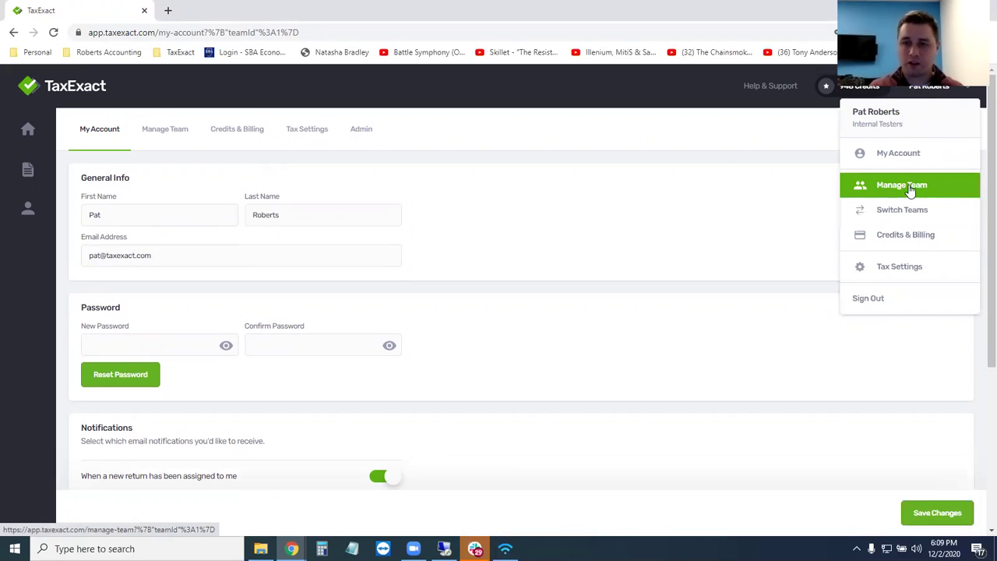